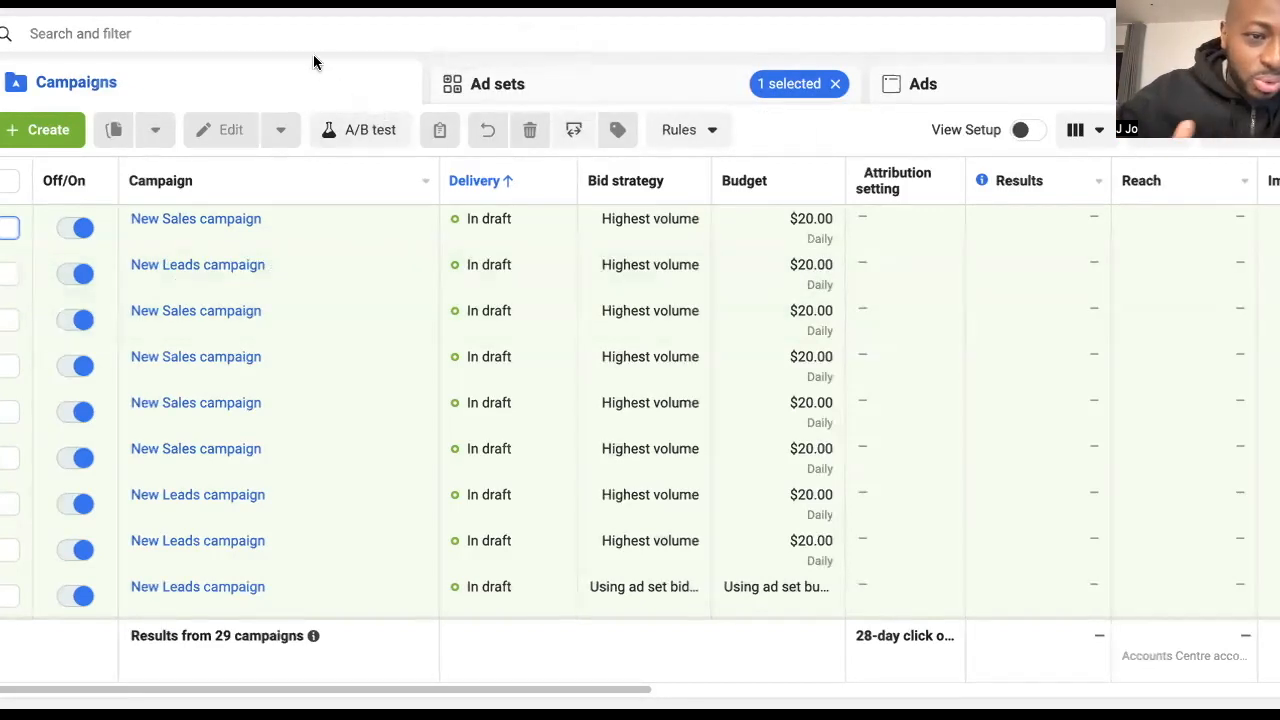
- Create a new auction campaign with the Sales objective and continue to its settings
left_click(45, 130)
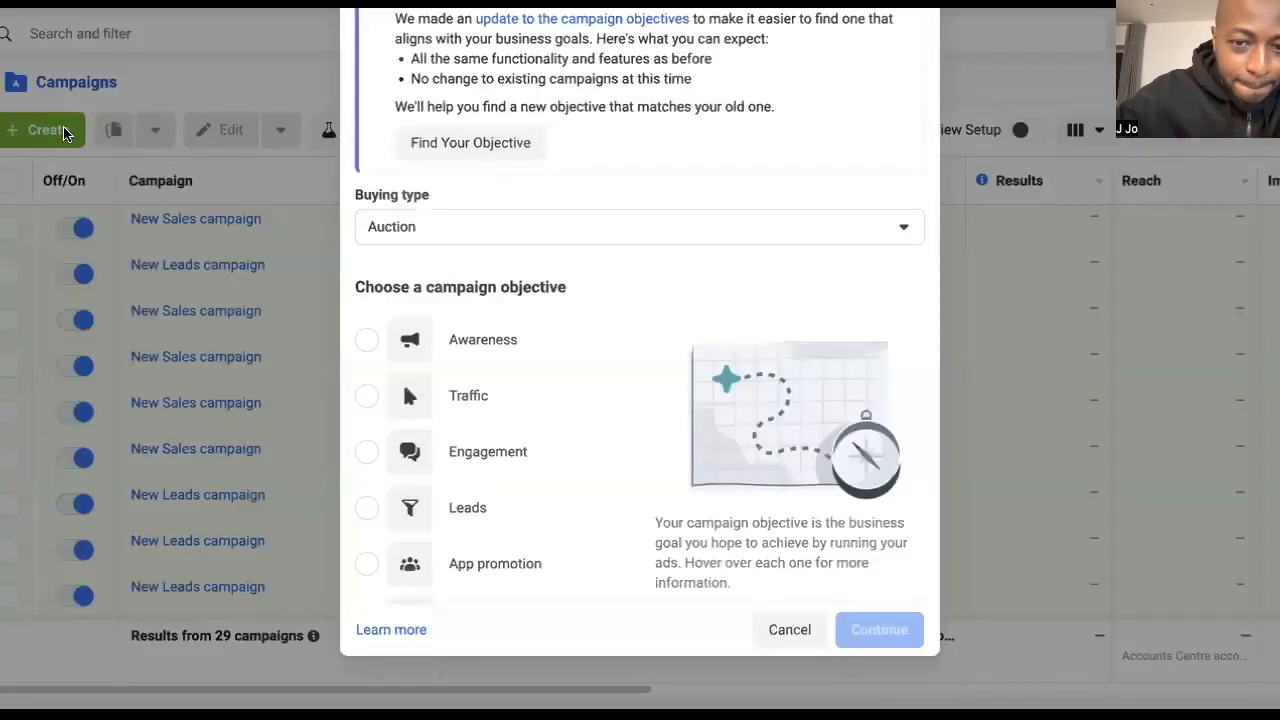
scroll(557, 343, "down", 3)
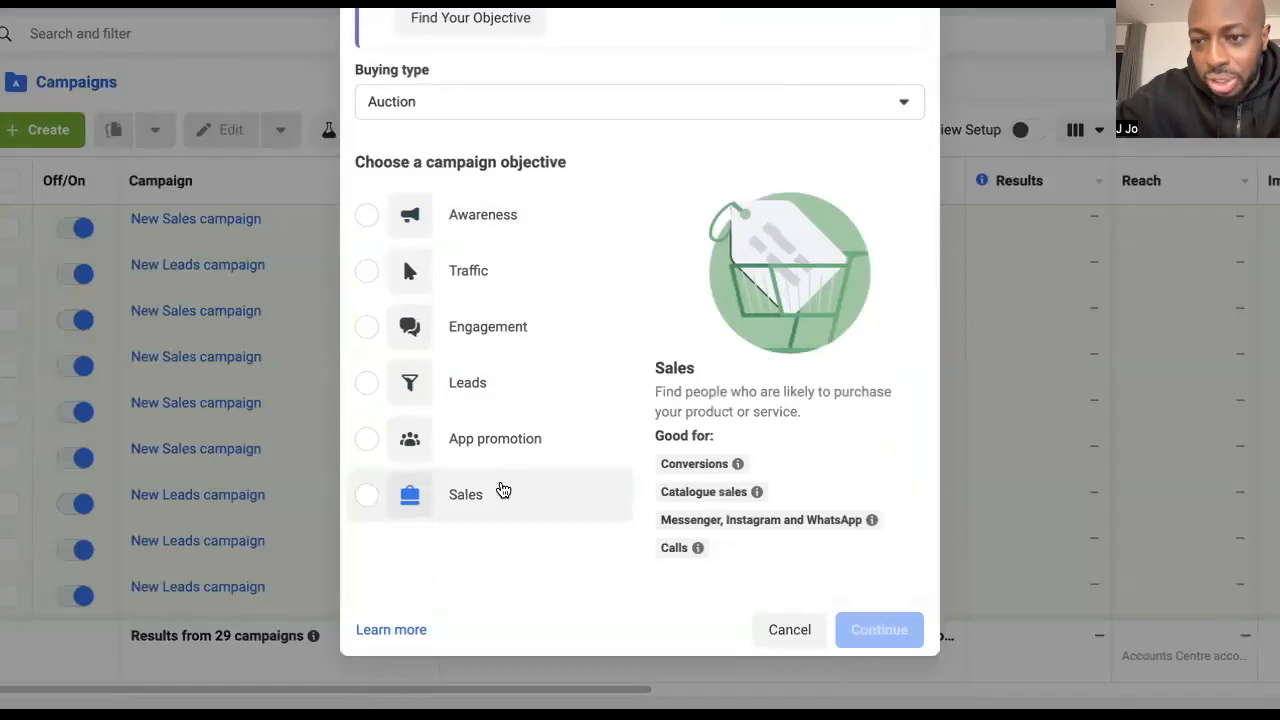
left_click(503, 490)
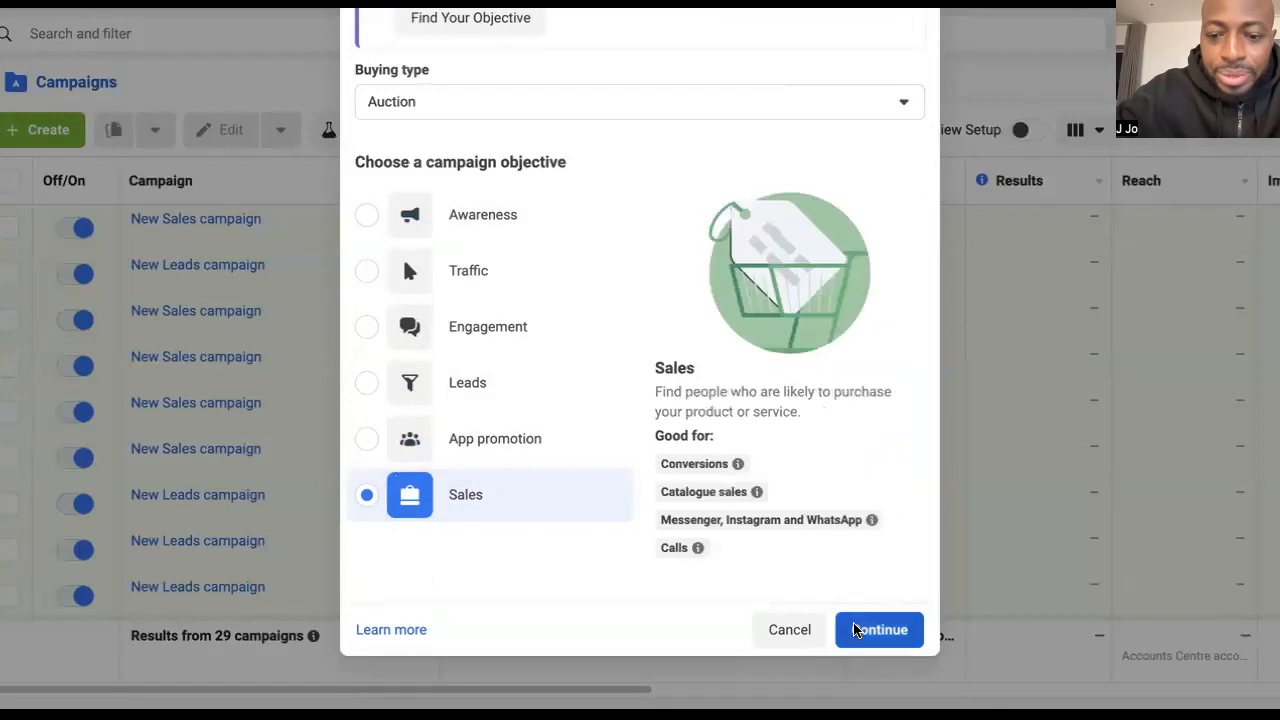
left_click(895, 632)
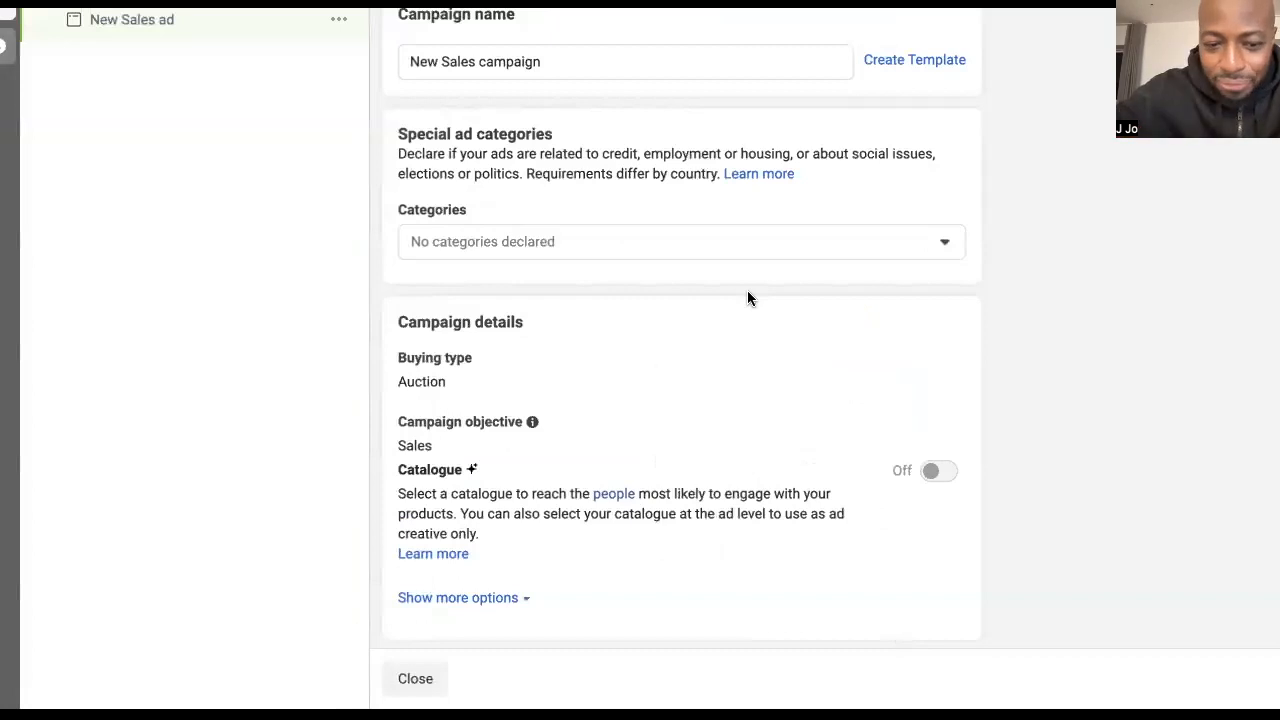
- Turn on Advantage campaign budget for the new sales campaign and proceed to the ad set settings
scroll(748, 298, "down", 3)
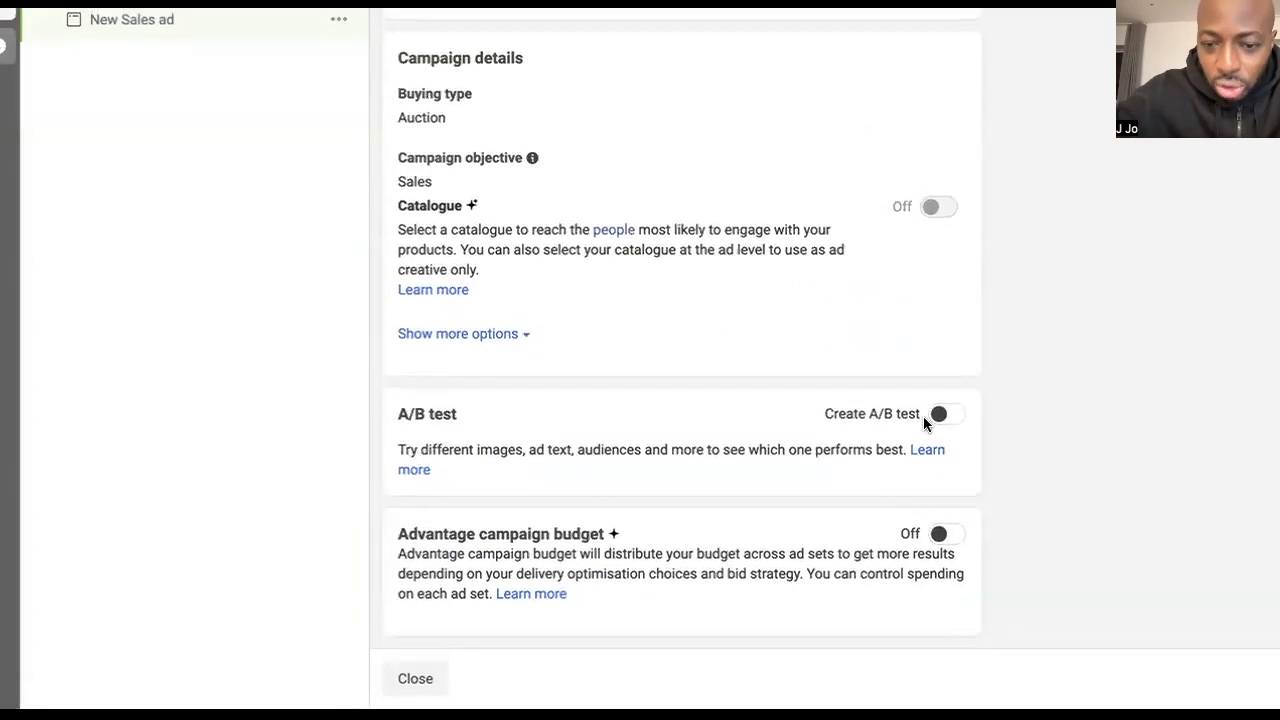
left_click(940, 536)
scroll(871, 451, "down", 3)
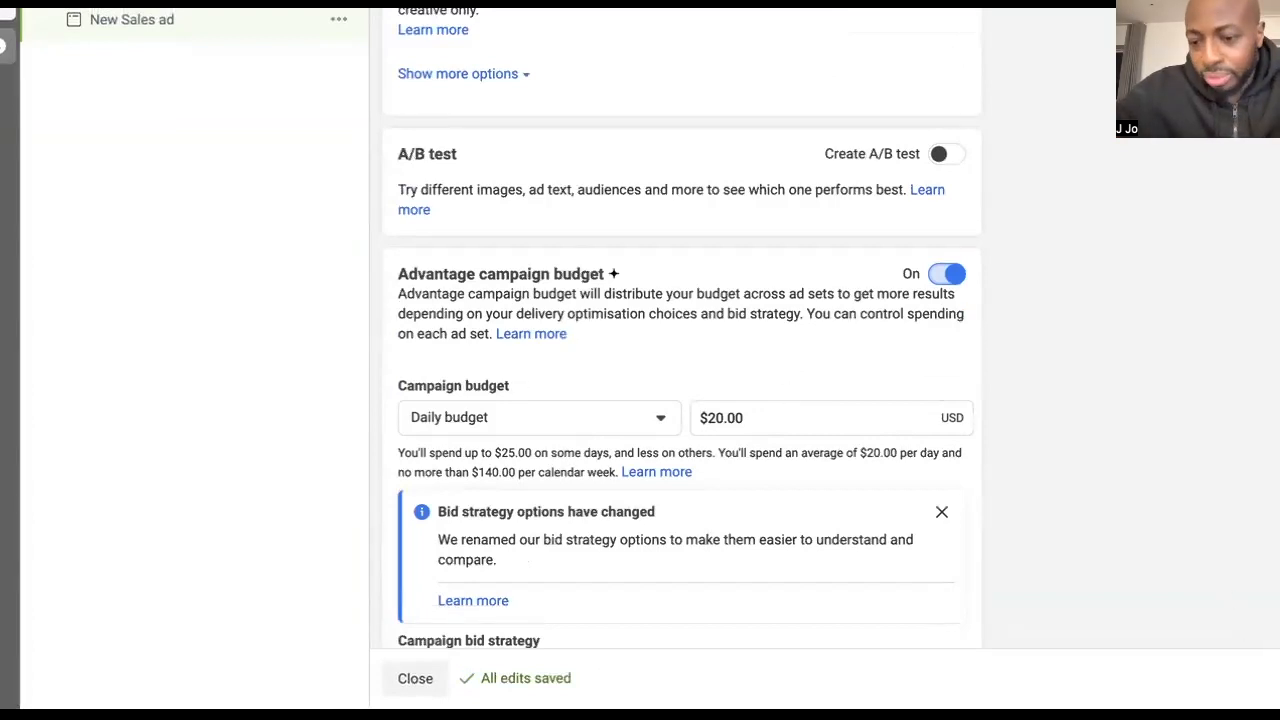
scroll(852, 356, "up", 4)
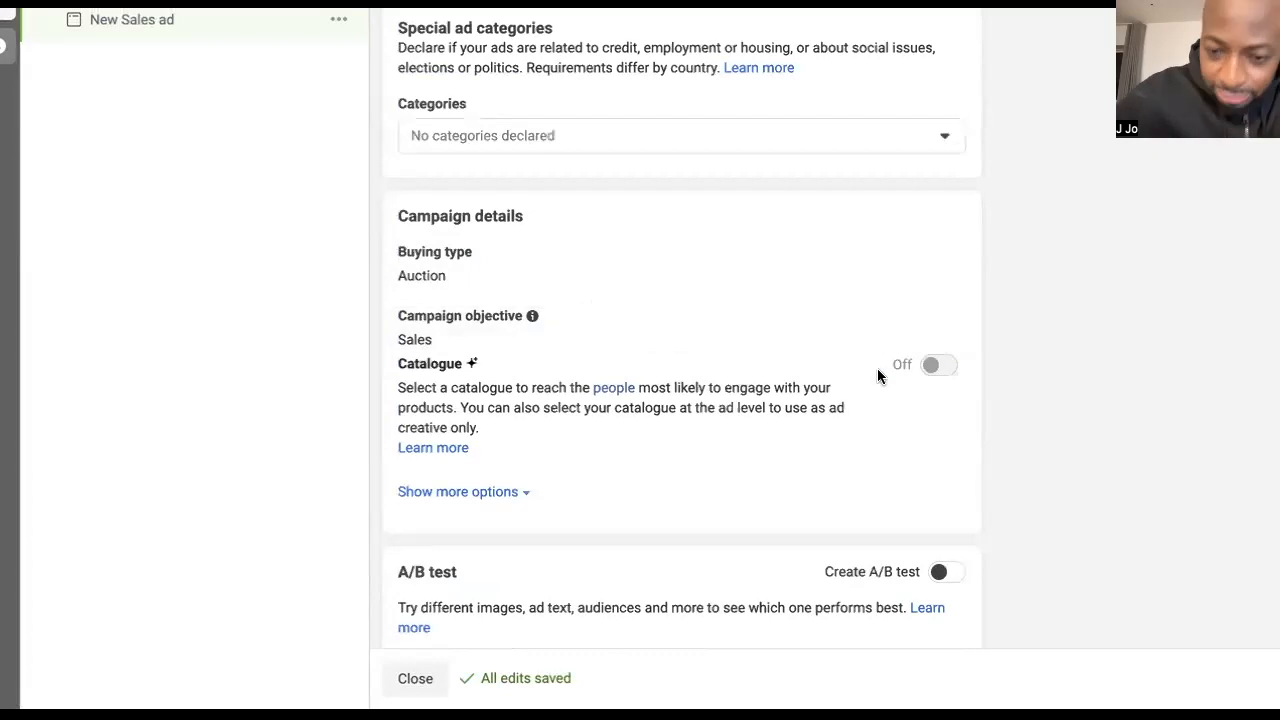
scroll(877, 368, "down", 5)
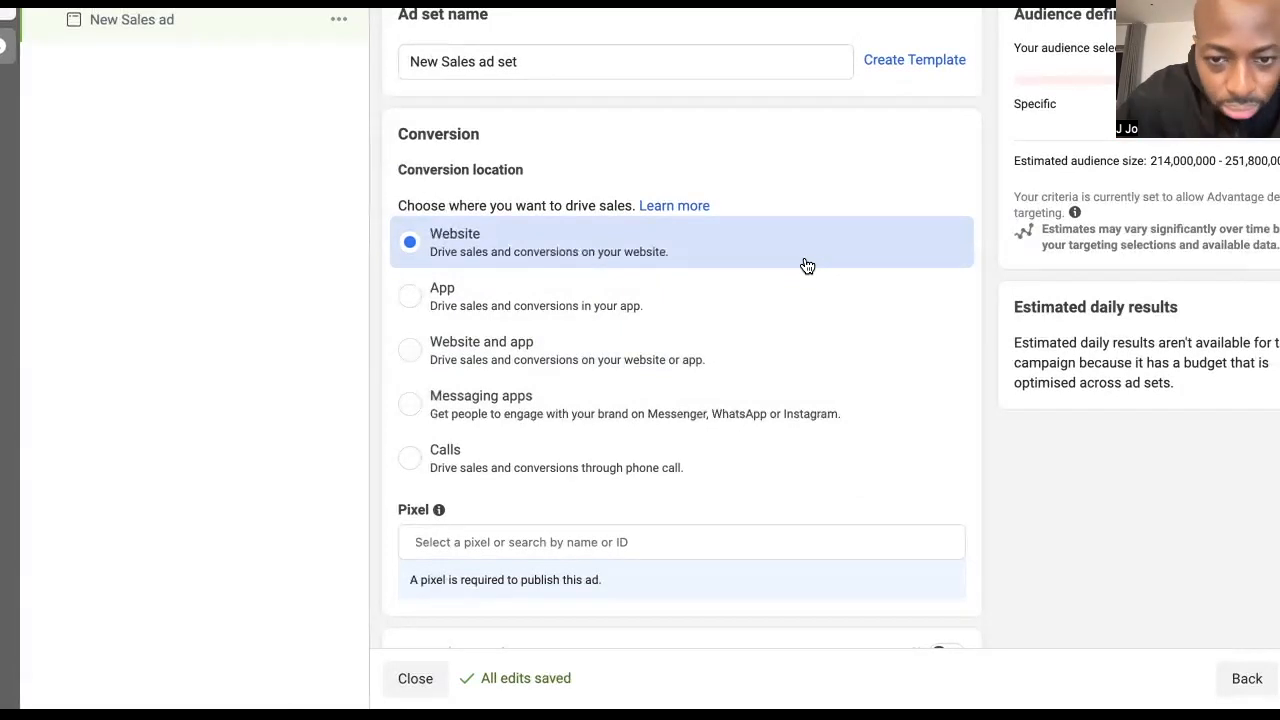
- Choose Purchase as the conversion event for the new sales ad set
scroll(757, 346, "down", 2)
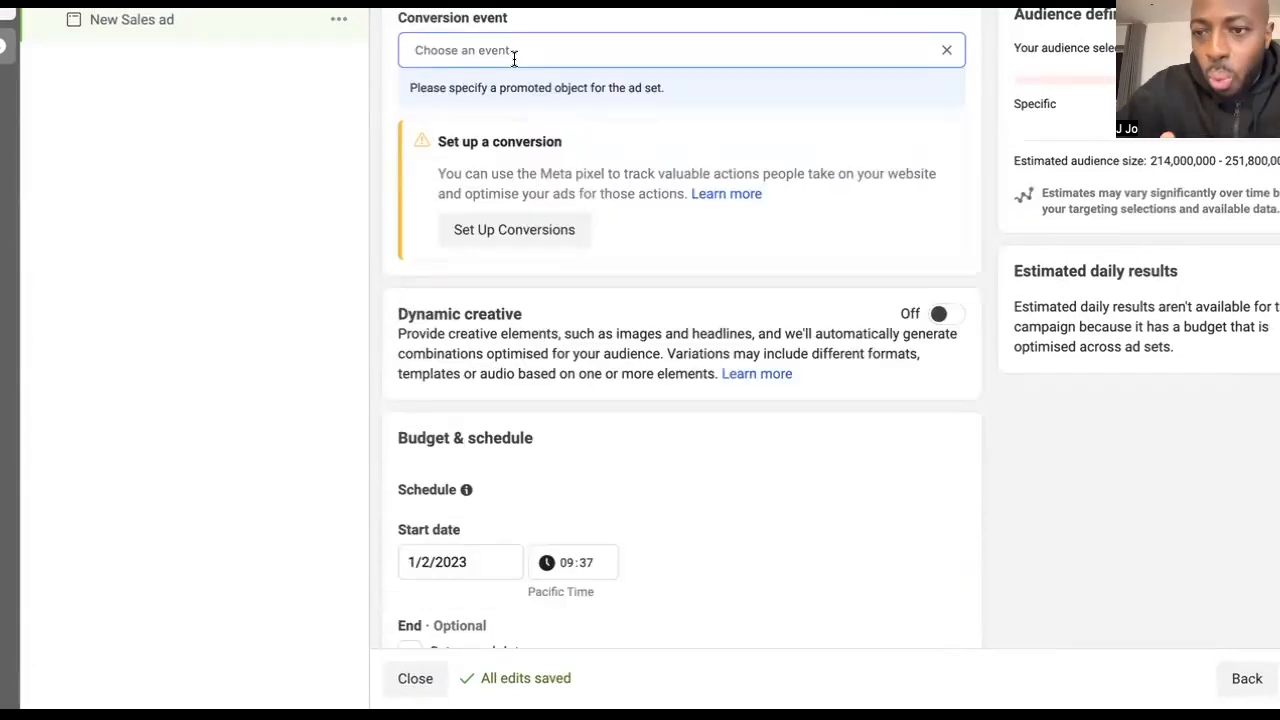
left_click(514, 54)
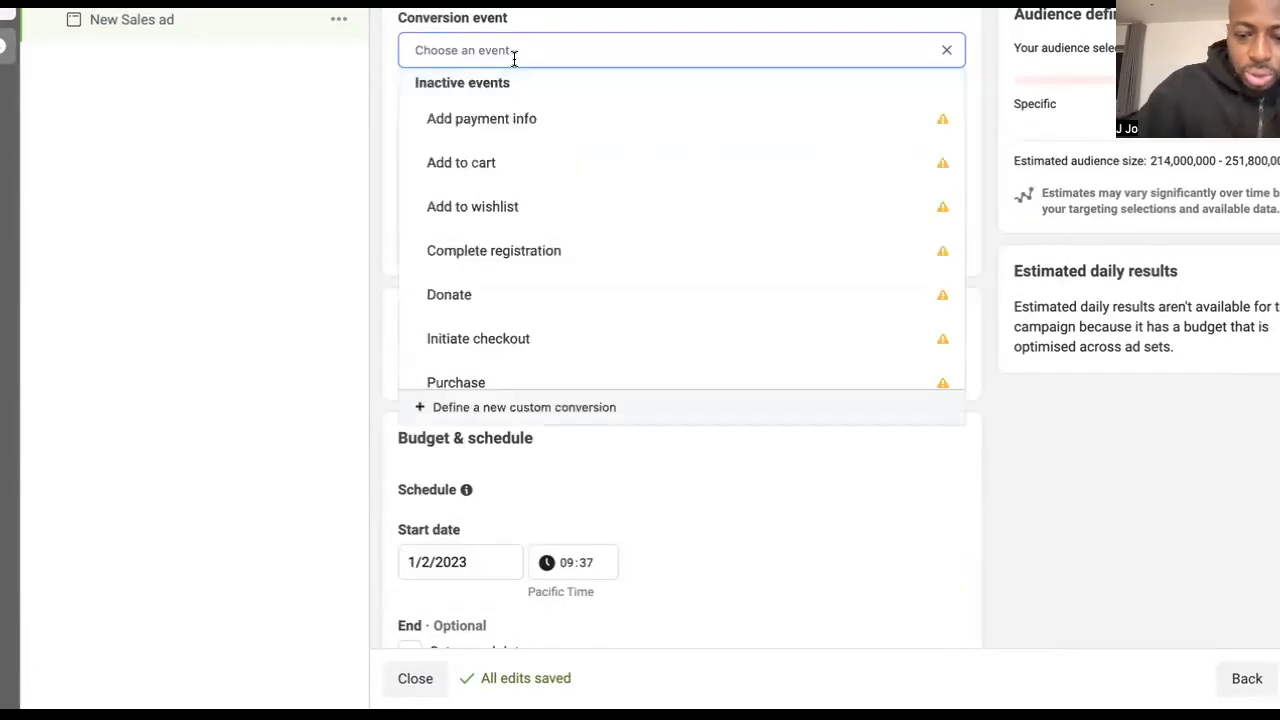
type("pur")
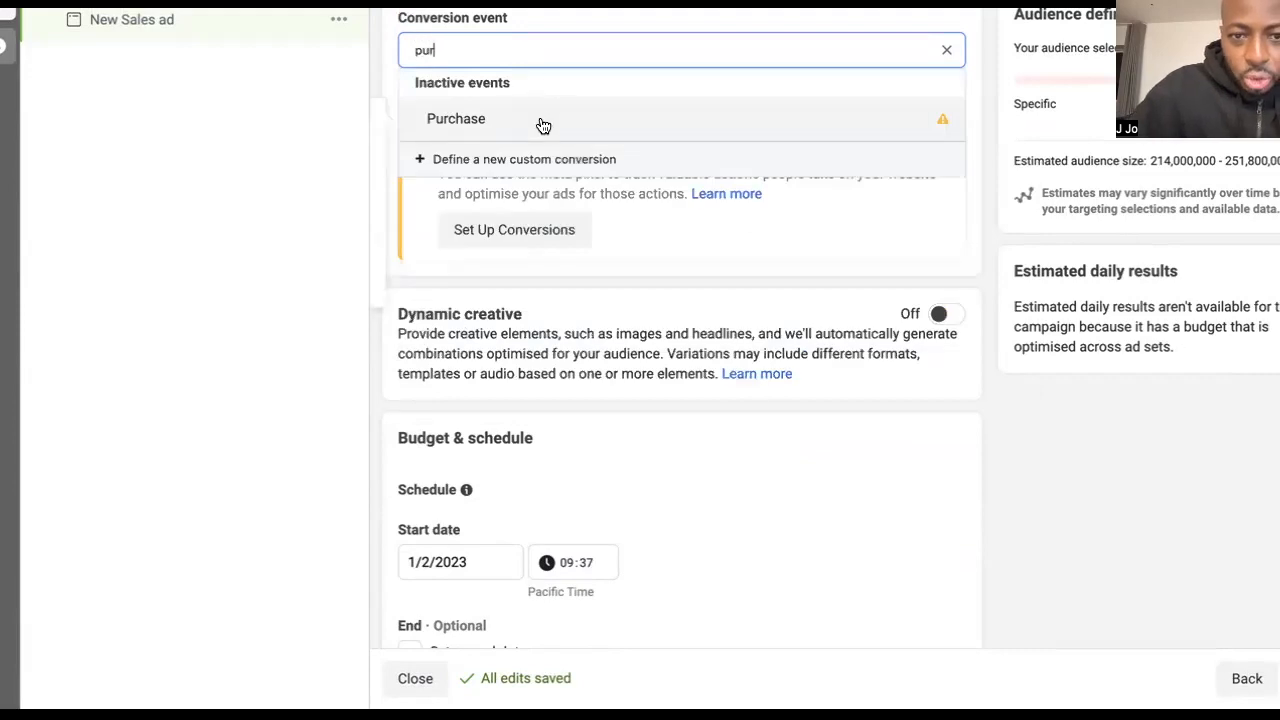
left_click(543, 122)
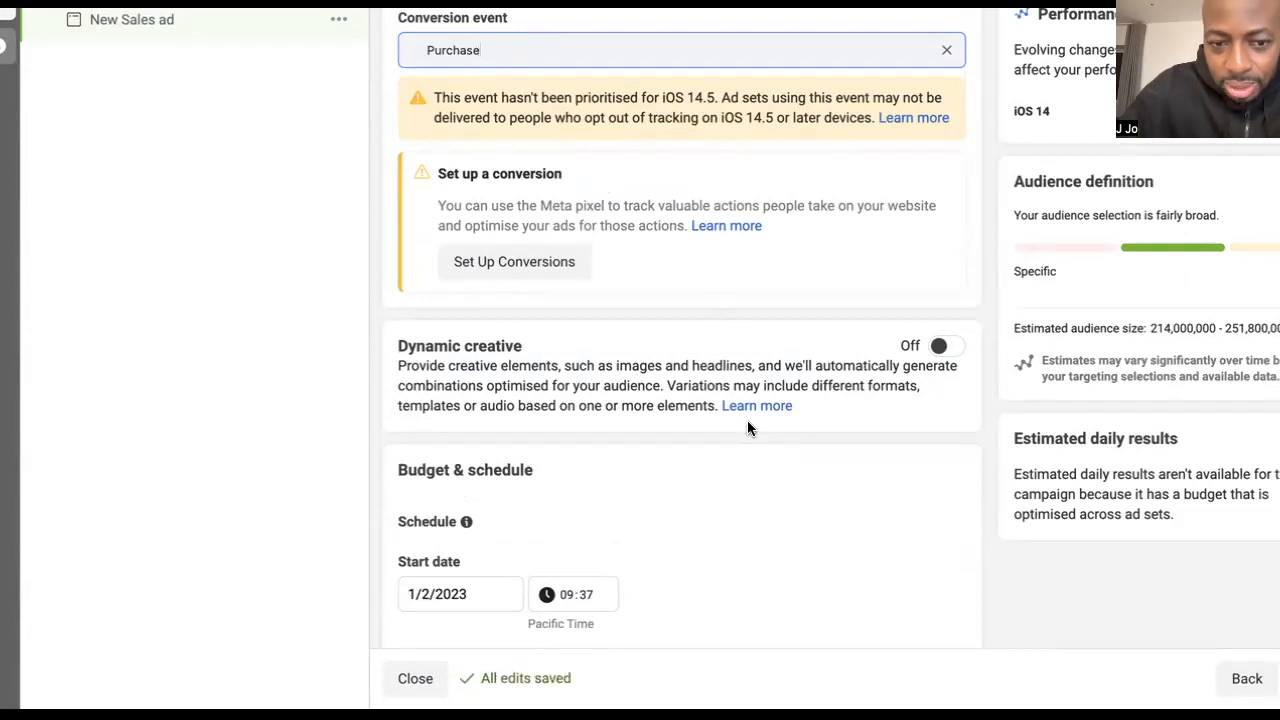
- Browse the Purchase behaviour category in the ad set's detailed targeting and read the description of Engaged shoppers
scroll(737, 349, "down", 2)
scroll(735, 351, "down", 4)
scroll(736, 352, "down", 4)
scroll(735, 351, "down", 3)
scroll(735, 351, "up", 2)
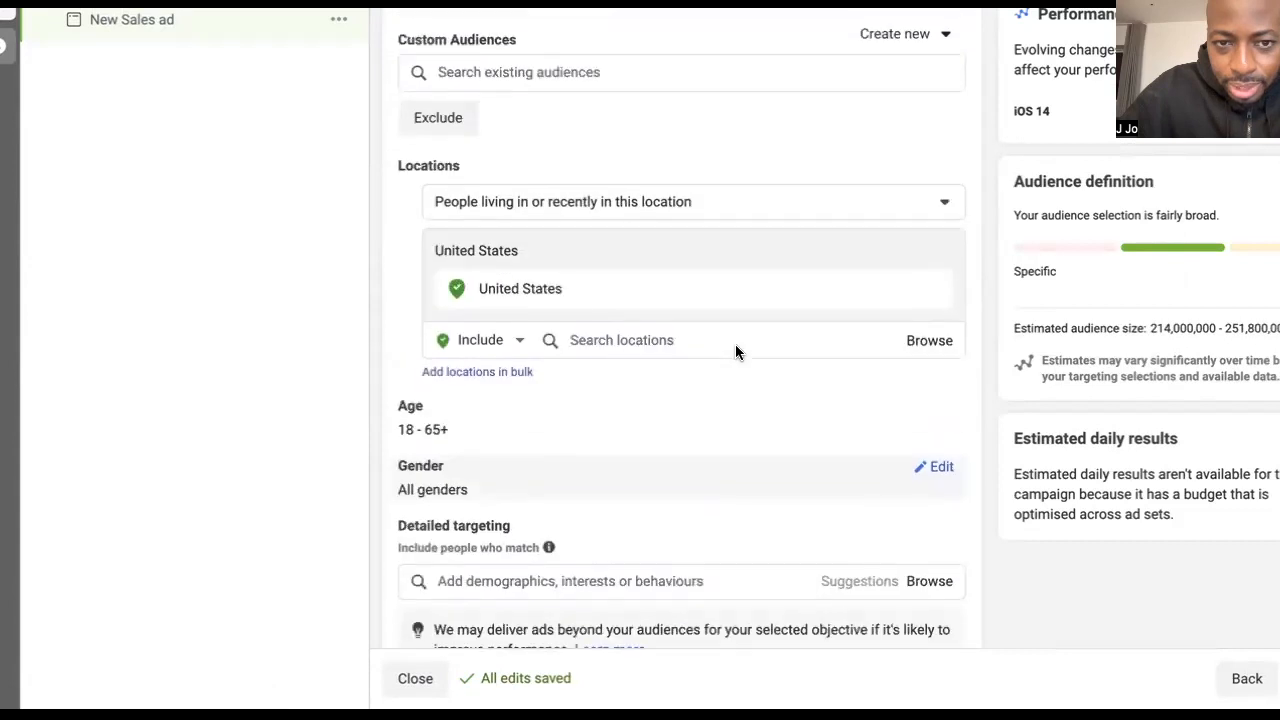
scroll(428, 215, "down", 2)
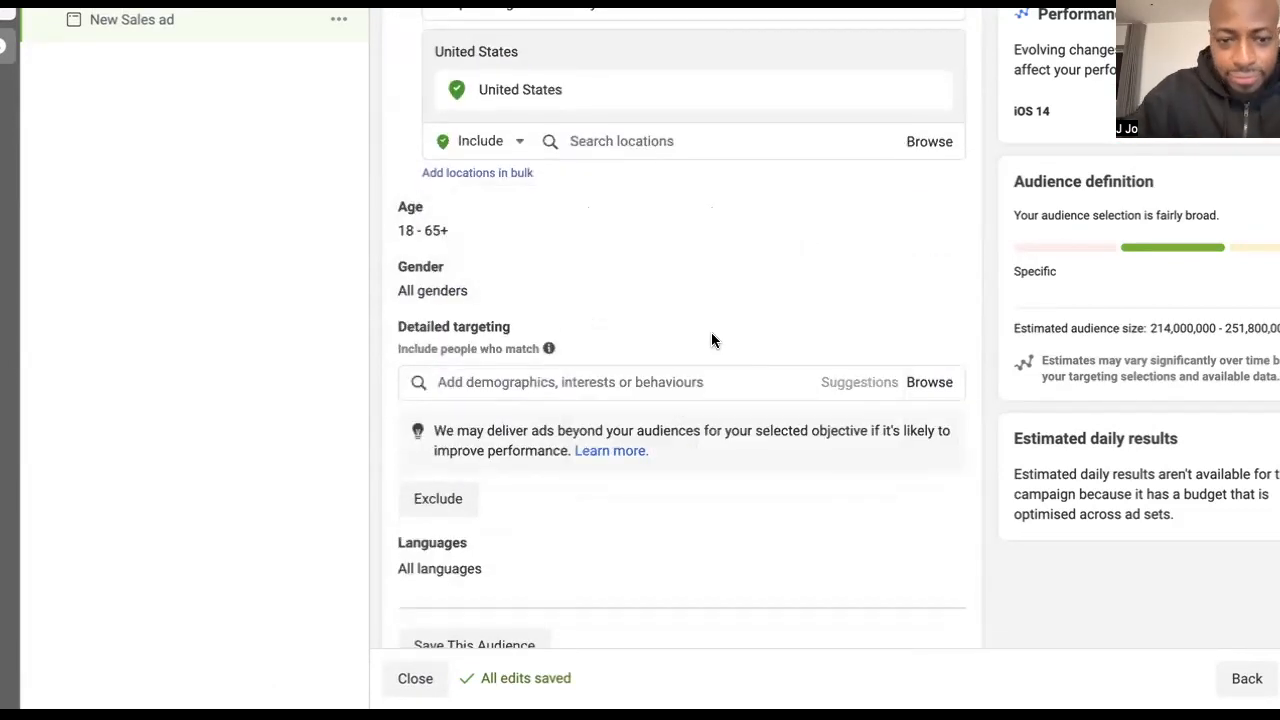
mouse_move(523, 332)
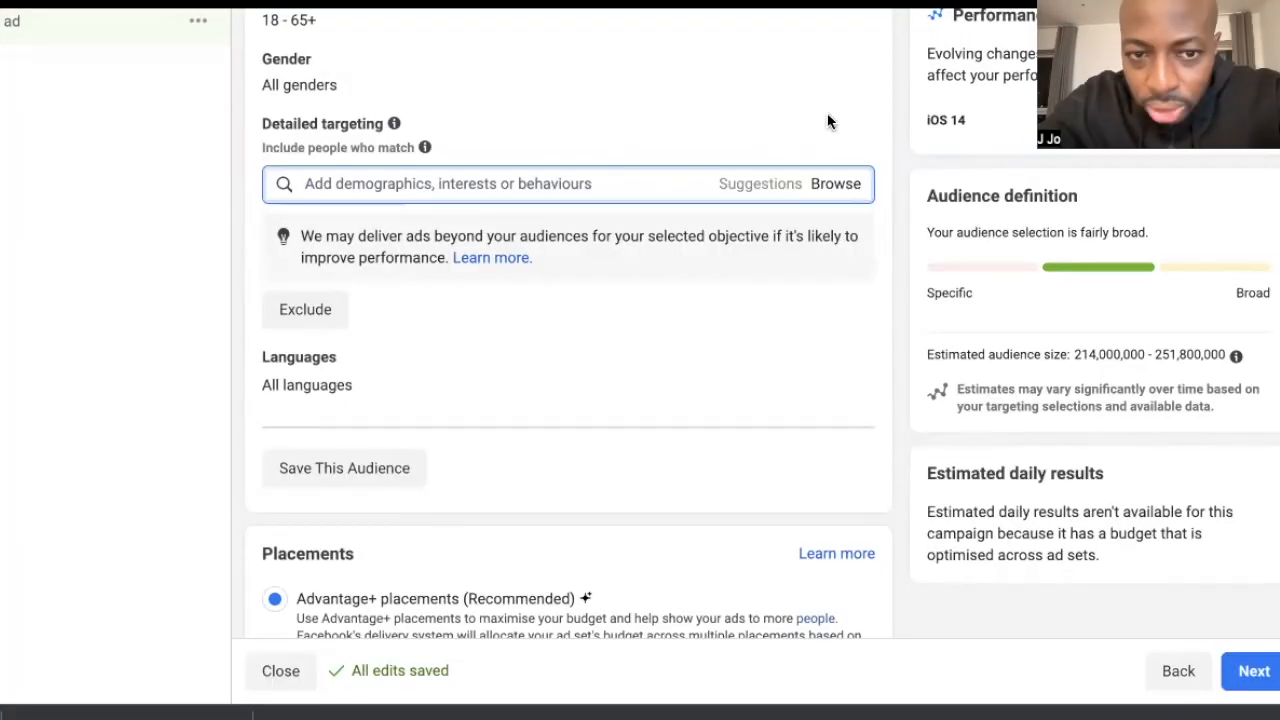
left_click(838, 188)
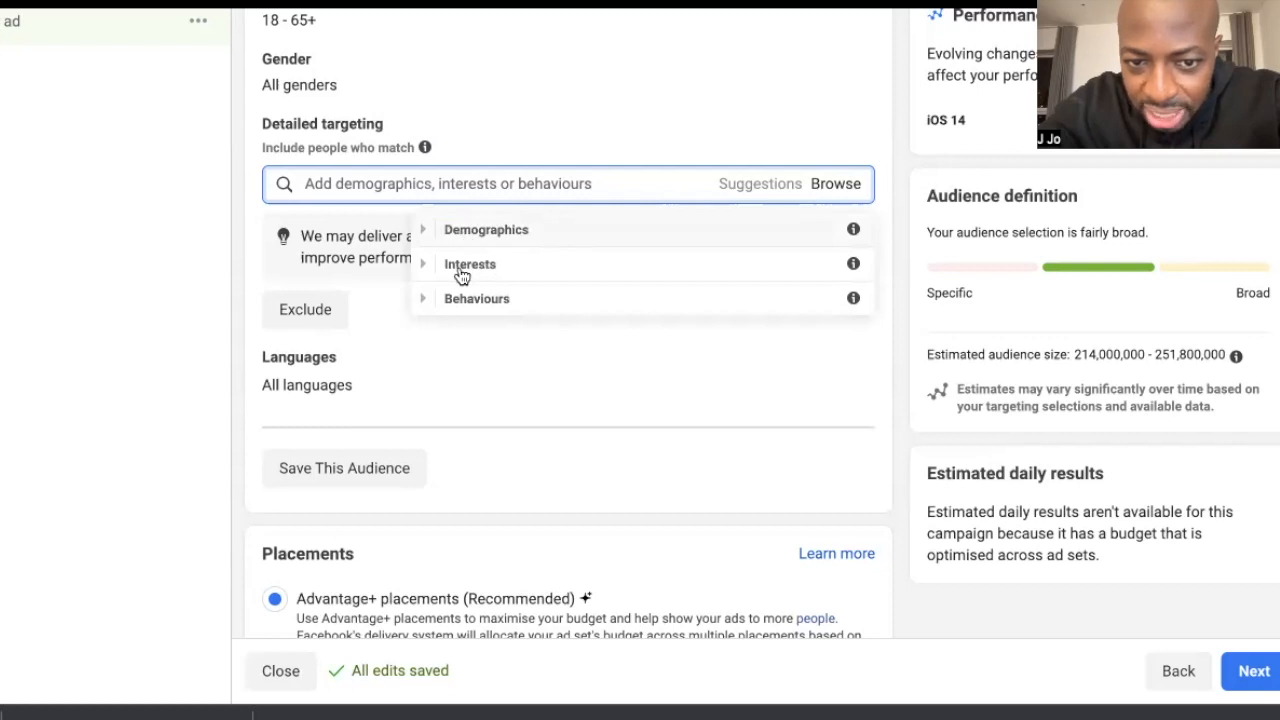
left_click(528, 306)
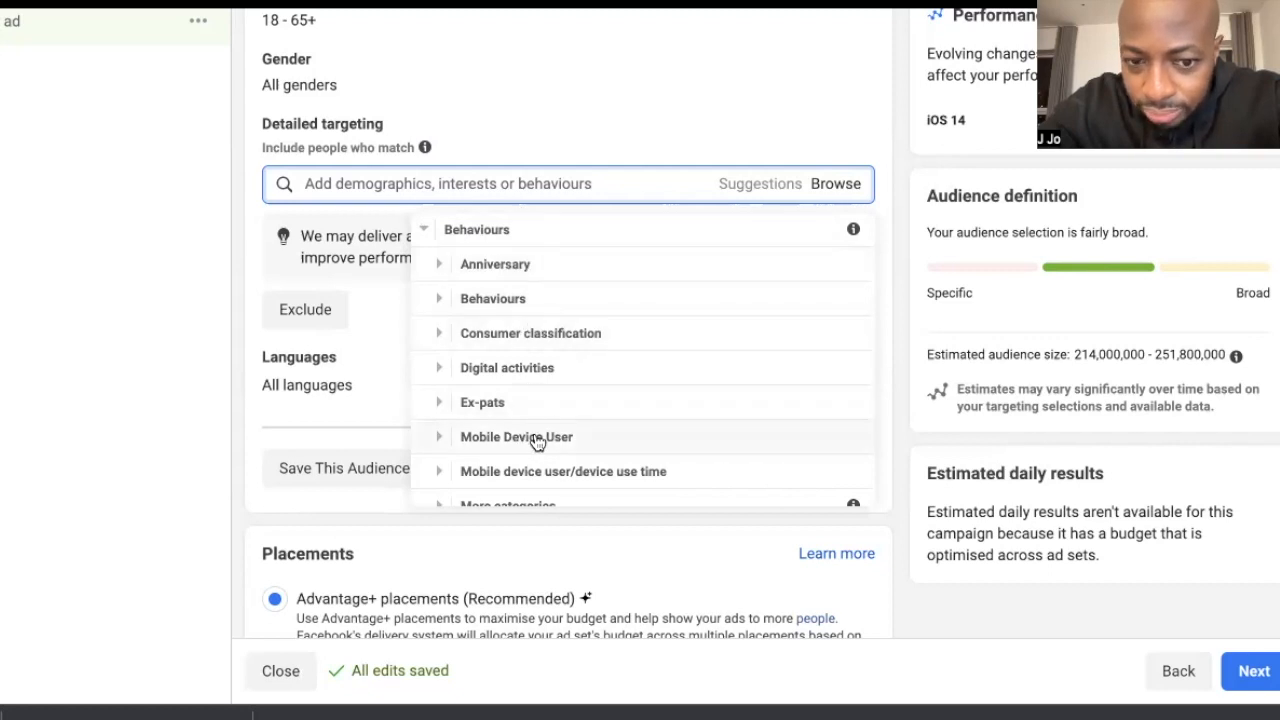
scroll(537, 443, "down", 1)
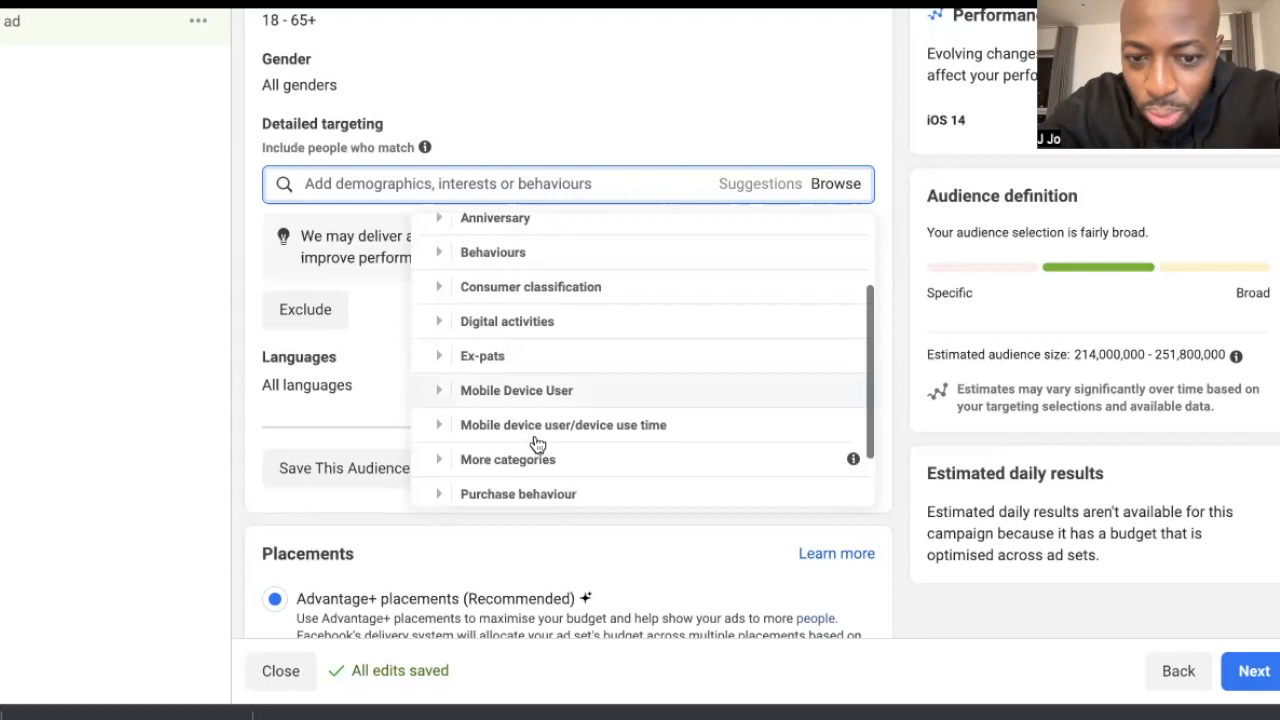
scroll(537, 443, "down", 1)
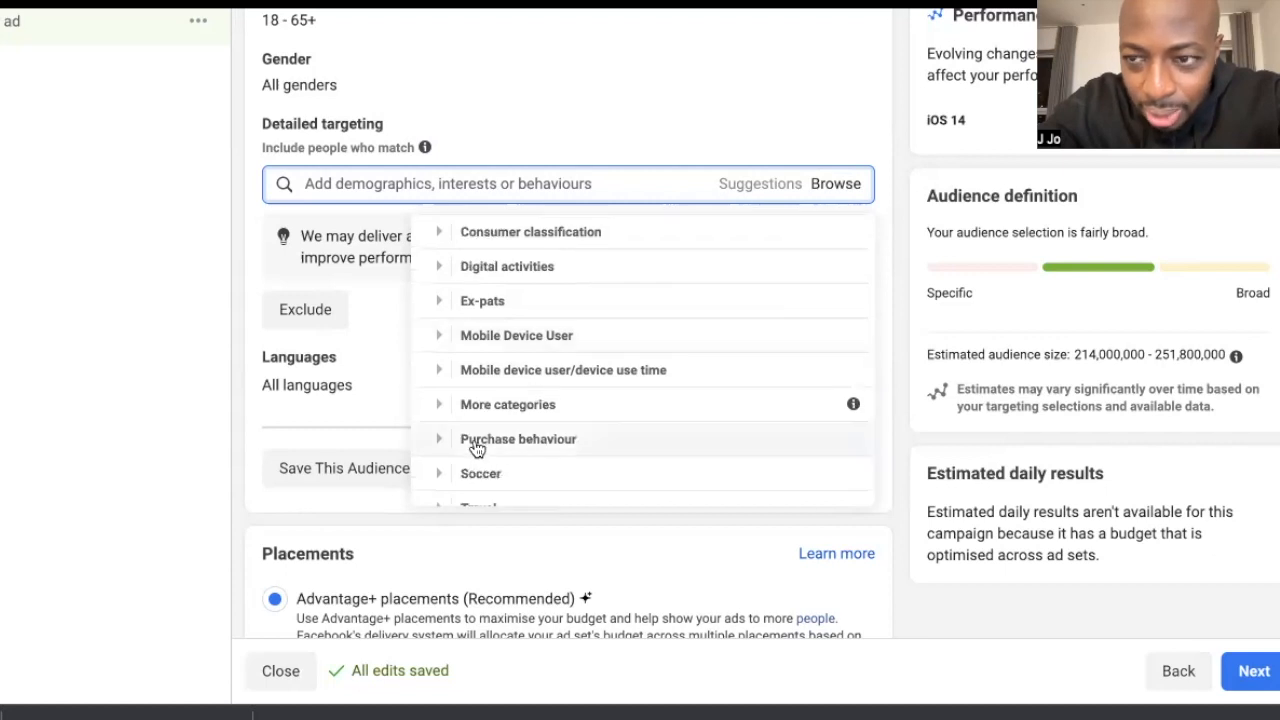
left_click(476, 447)
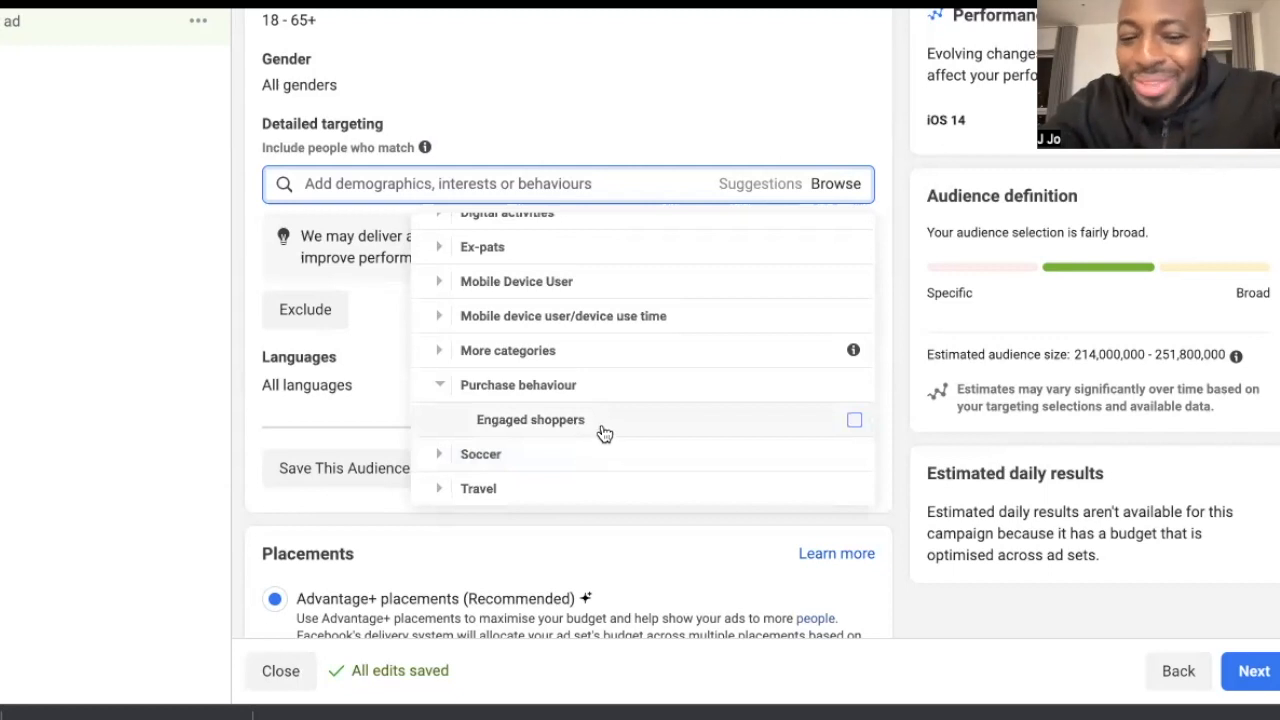
mouse_move(602, 432)
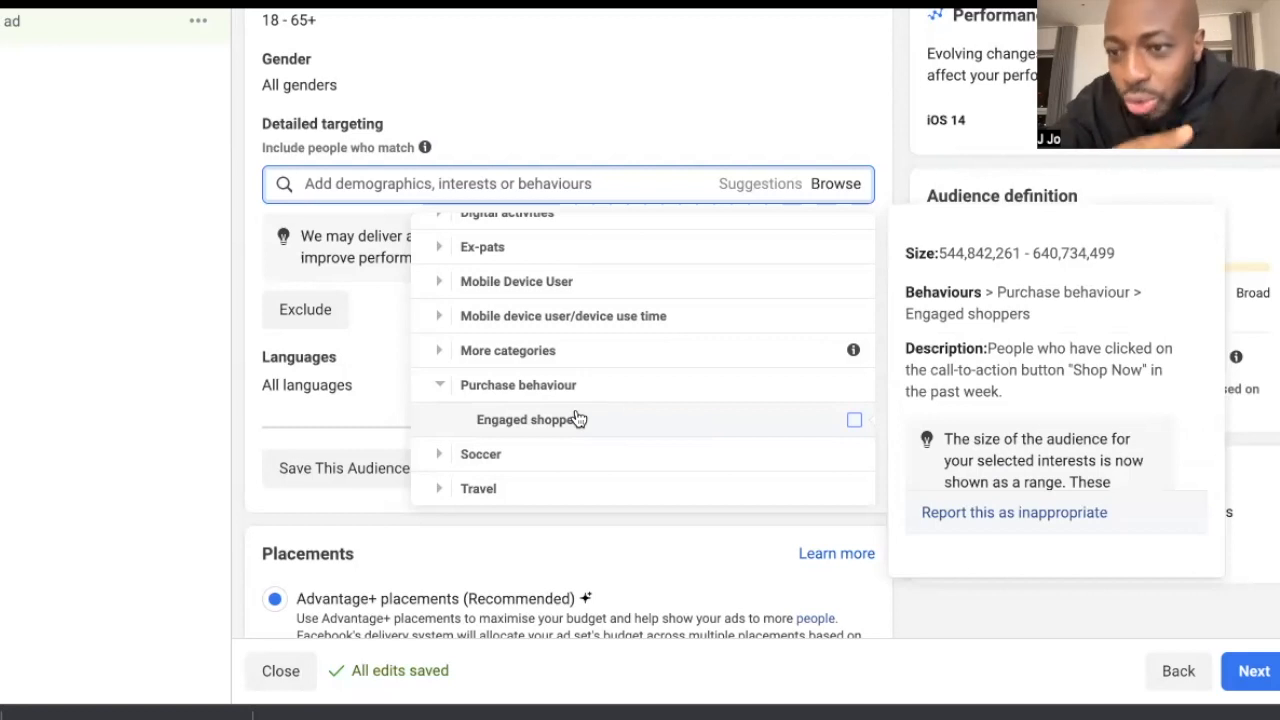
left_click(477, 397)
scroll(554, 450, "up", 1)
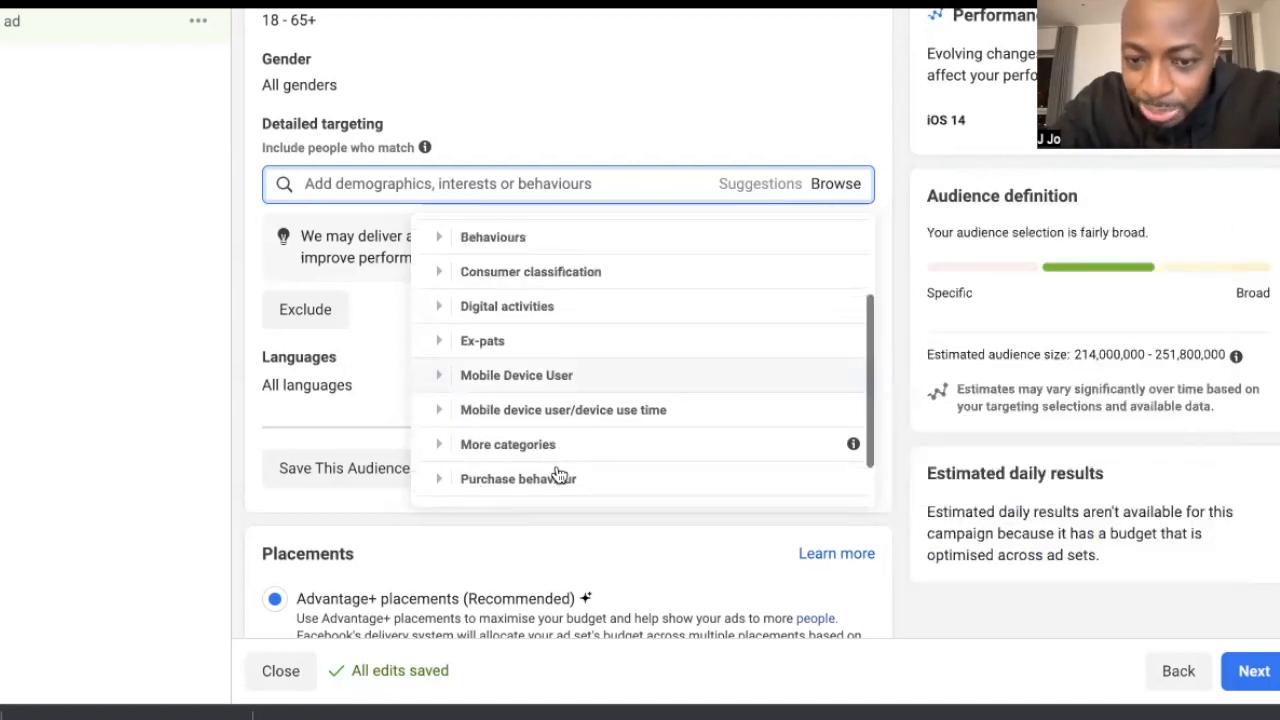
scroll(565, 460, "down", 1)
scroll(567, 453, "up", 2)
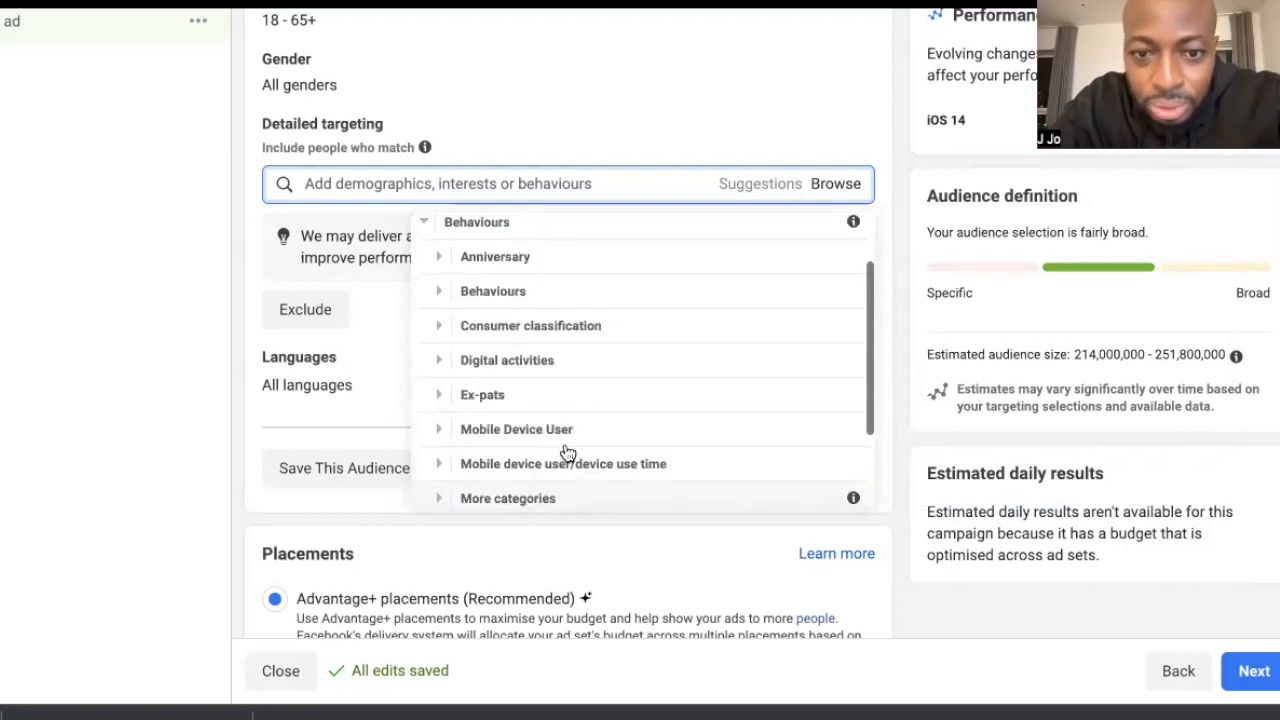
left_click(508, 313)
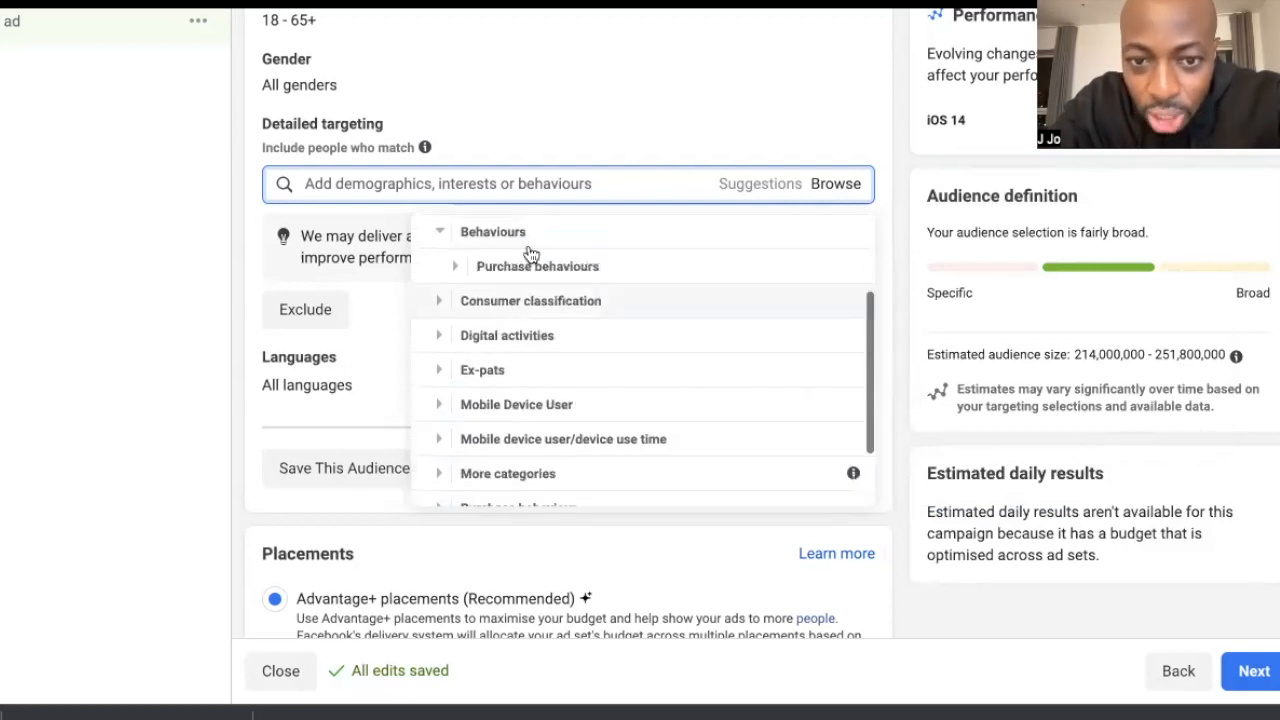
scroll(528, 252, "up", 2)
left_click(477, 258)
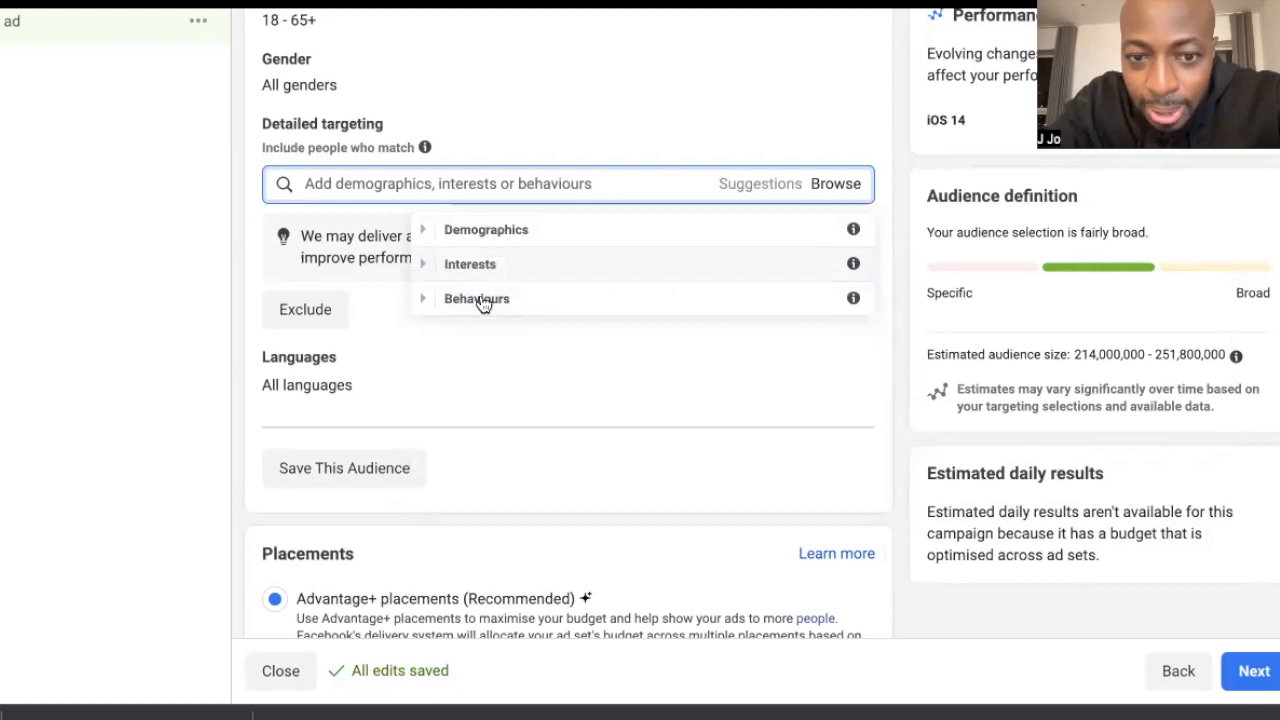
- Add the Purchase with offer behaviour, found under Behaviours > Purchase behaviours, to the ad set's detailed targeting
left_click(568, 305)
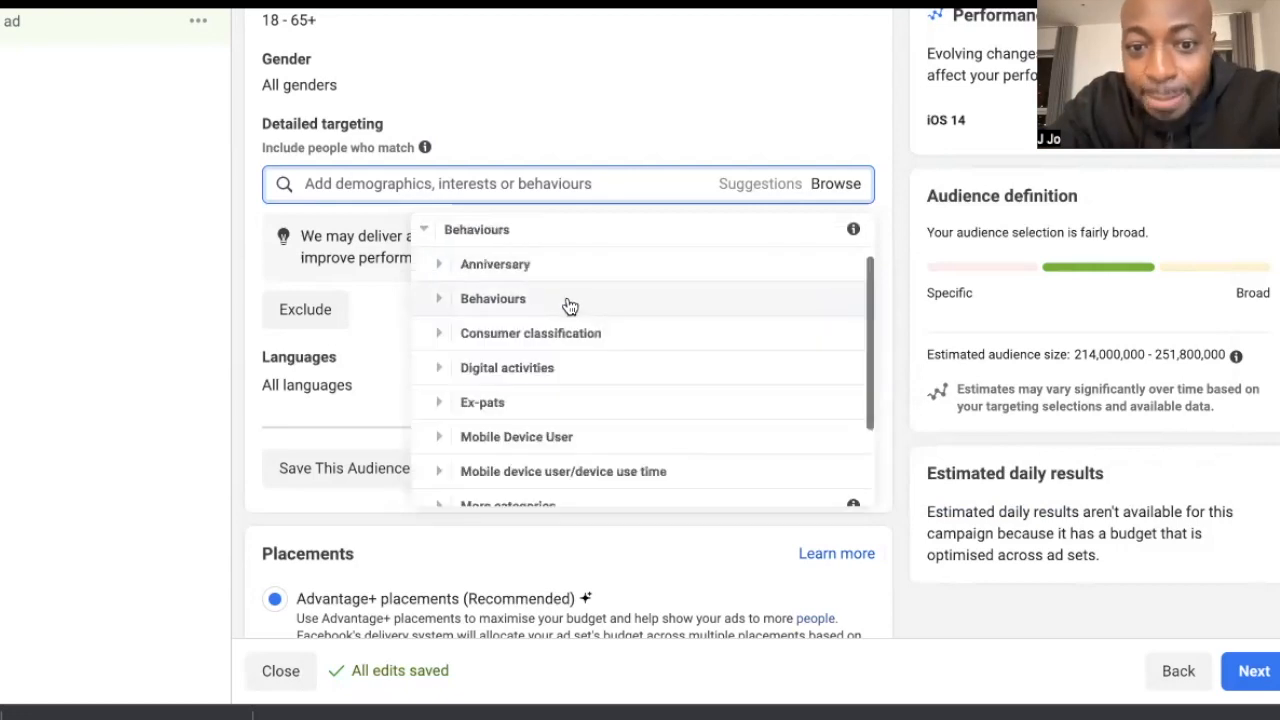
left_click(568, 305)
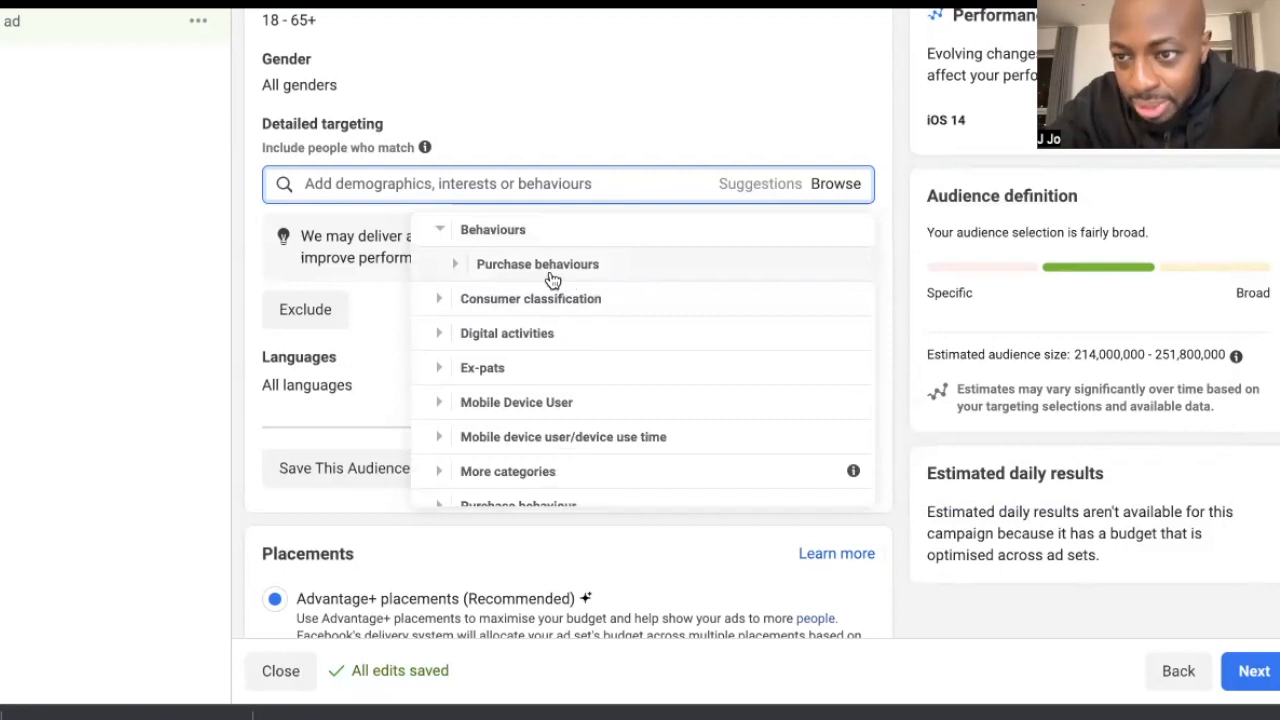
left_click(615, 274)
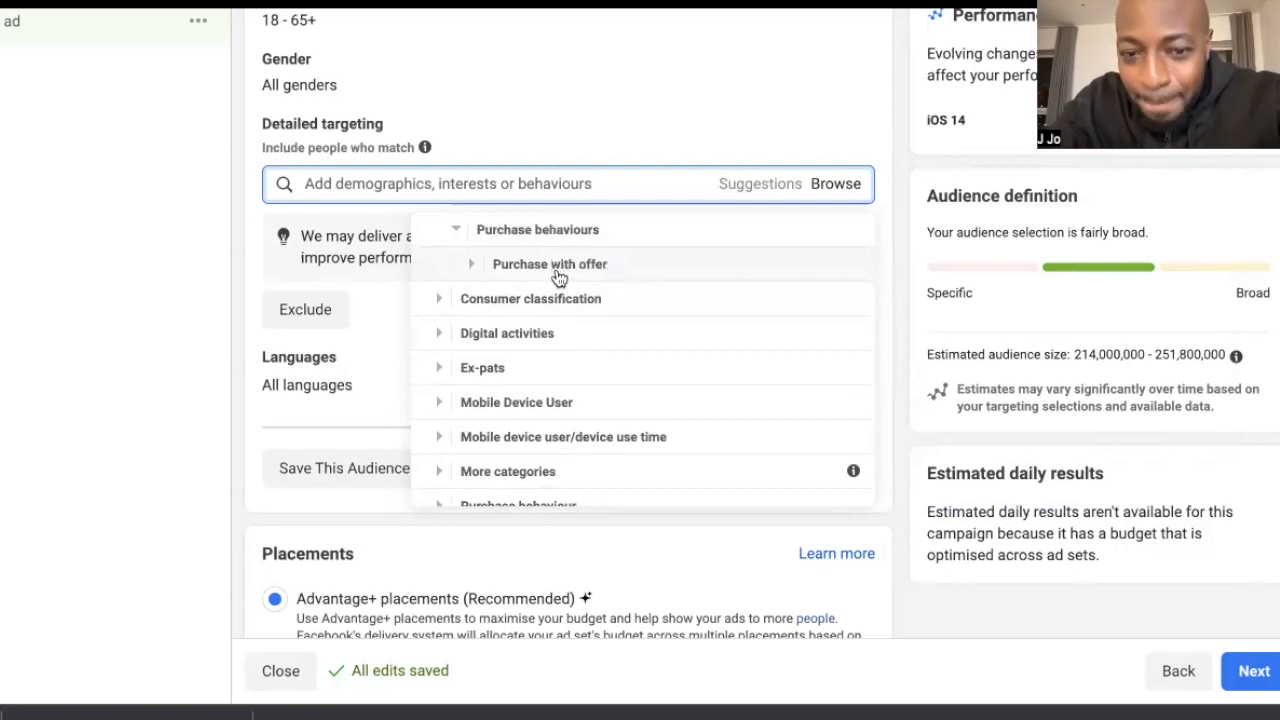
left_click(559, 277)
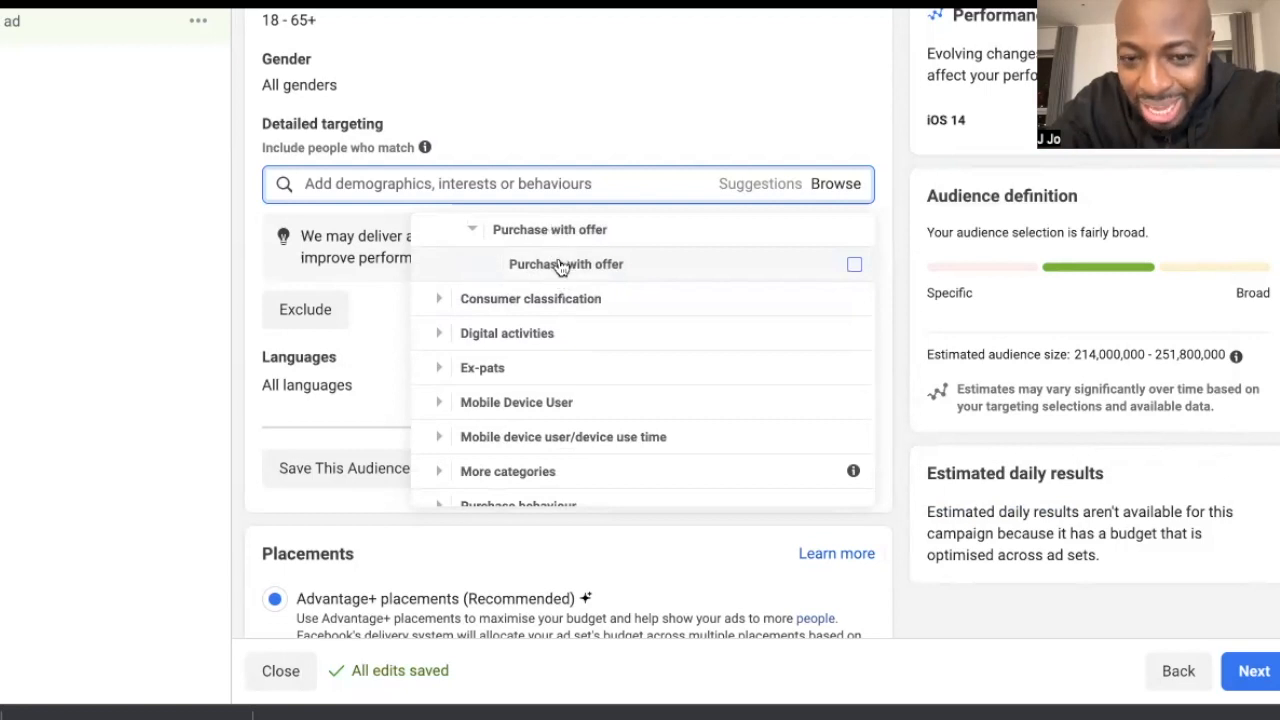
left_click(828, 268)
left_click(775, 104)
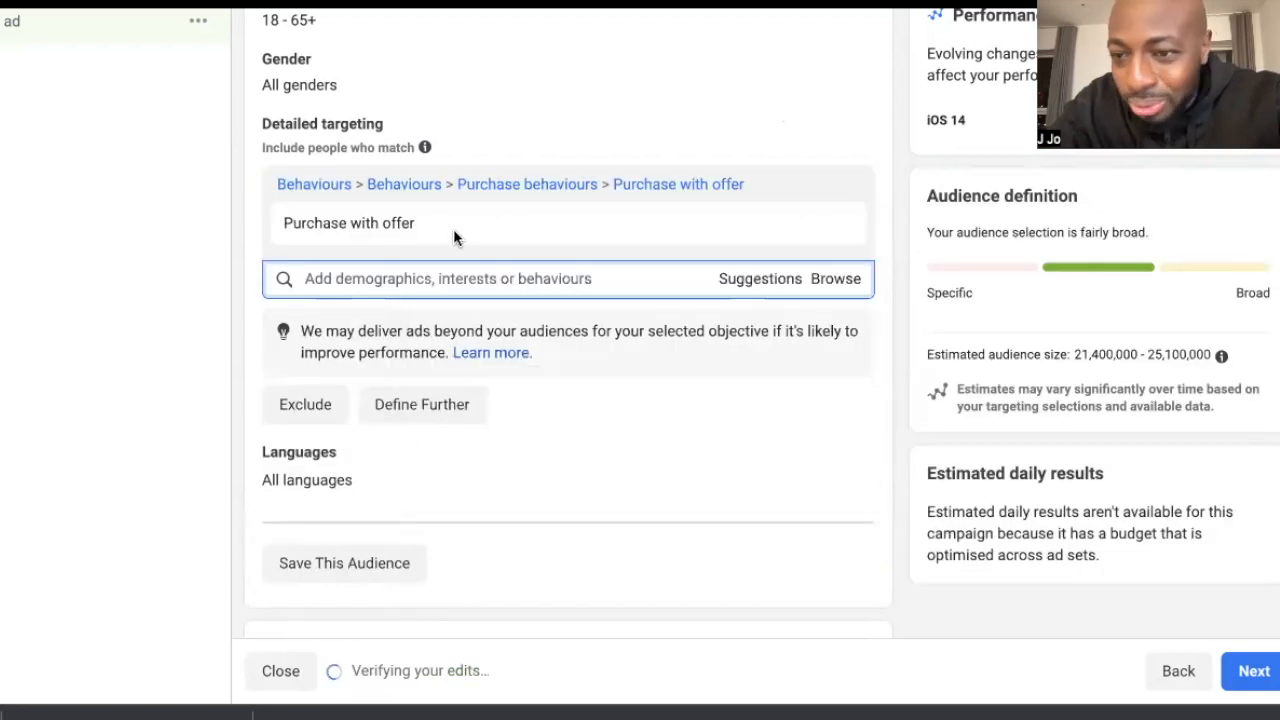
- Examine the estimated audience size for the Purchase with offer targeting and read how the number is estimated
mouse_move(503, 233)
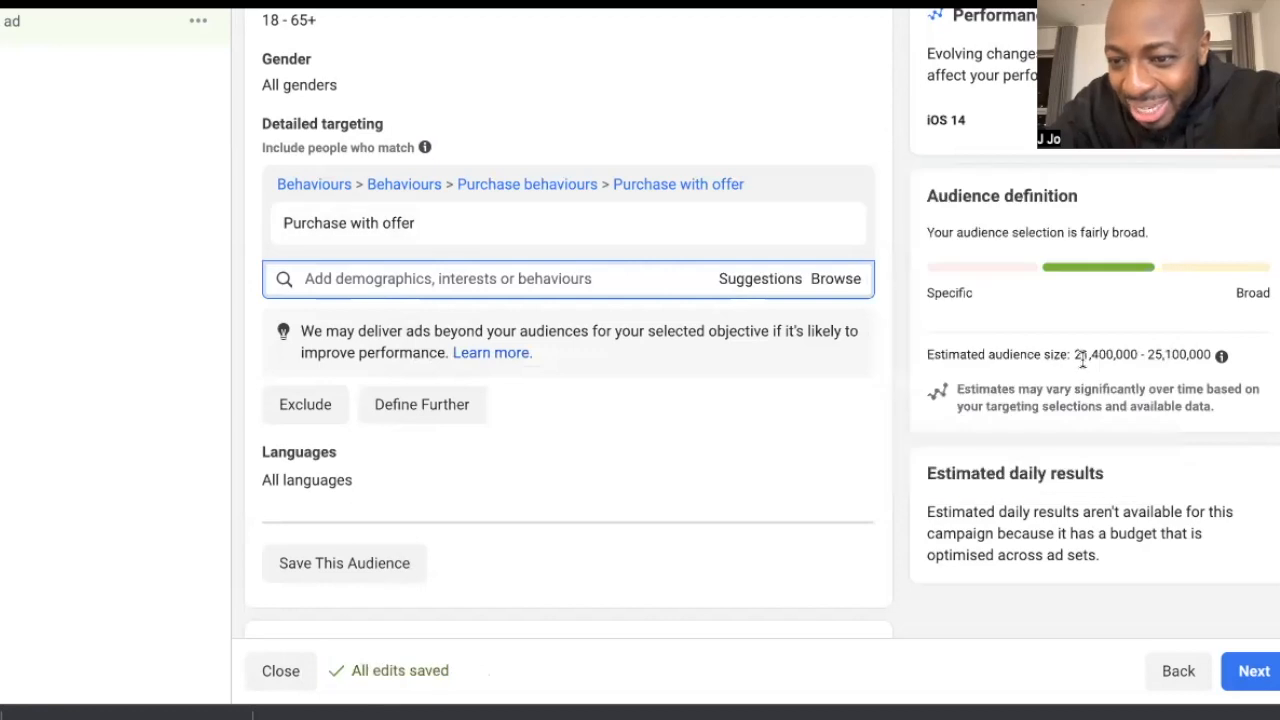
left_click_drag(1076, 355, 1174, 364)
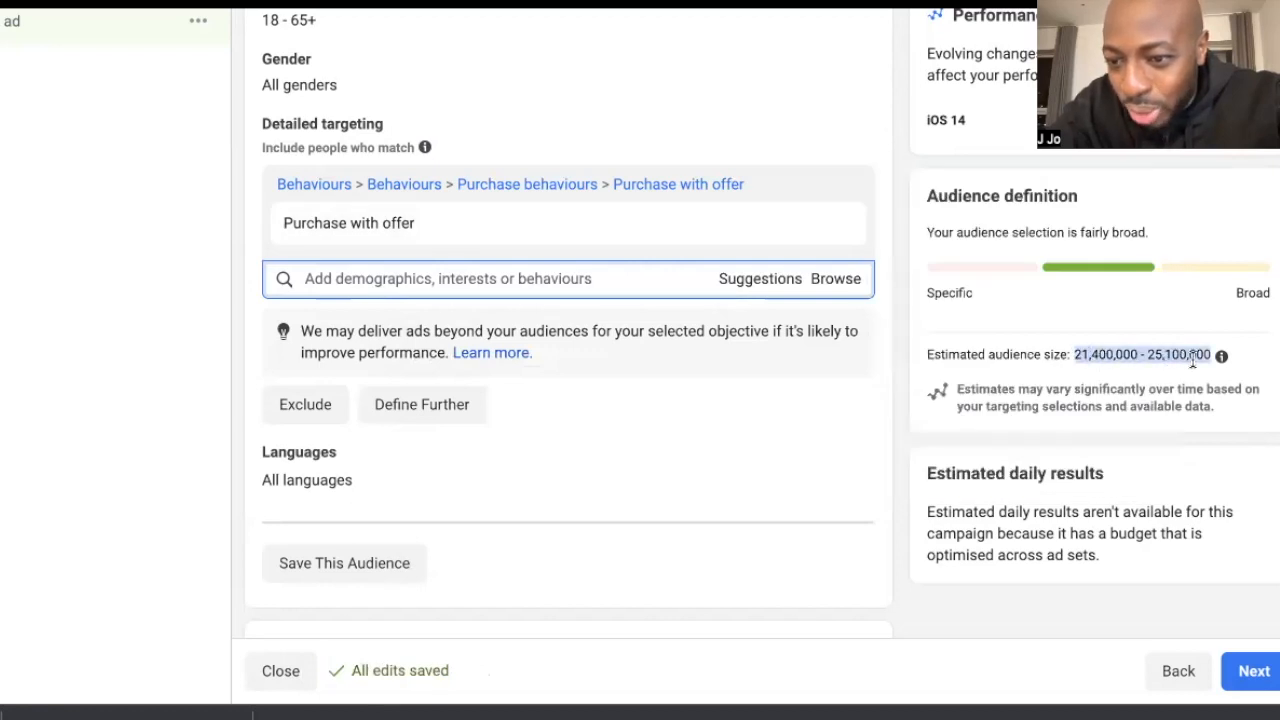
mouse_move(1222, 367)
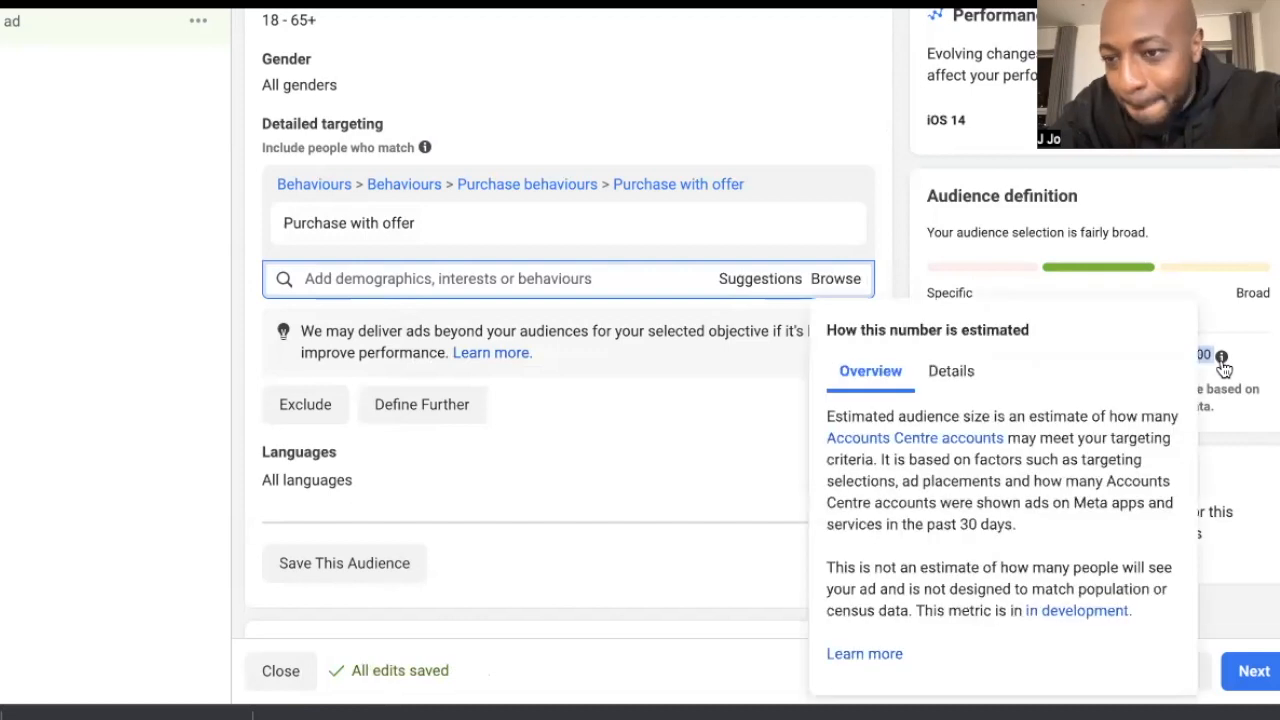
mouse_move(438, 230)
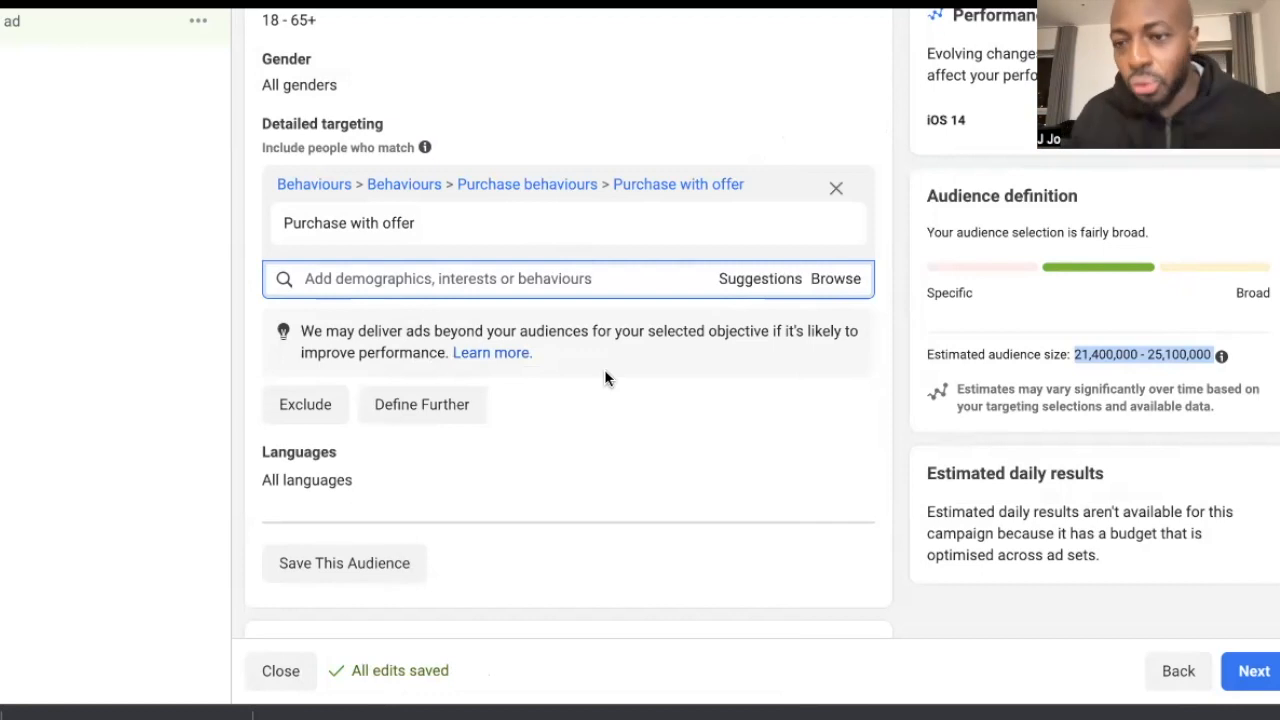
mouse_move(629, 217)
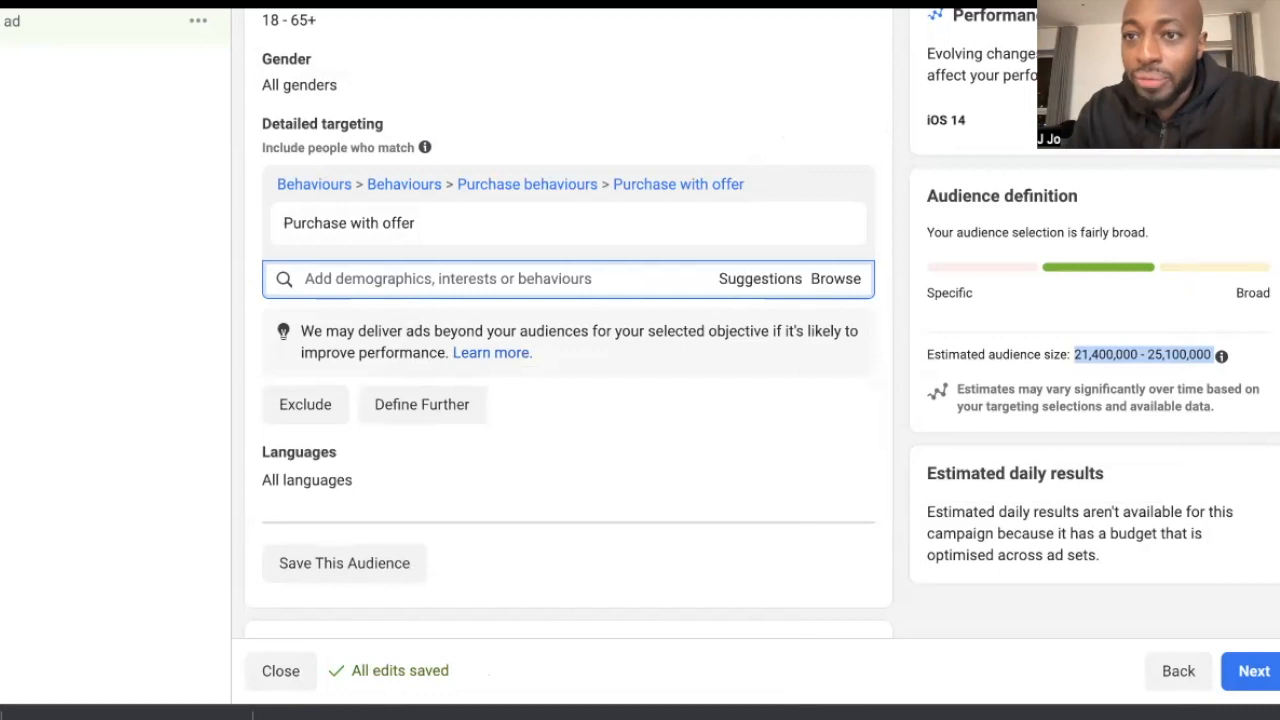
- Search the ad set's detailed targeting for "black friday" and compare the audience sizes and descriptions of the suggested Black Friday interests
left_click(715, 146)
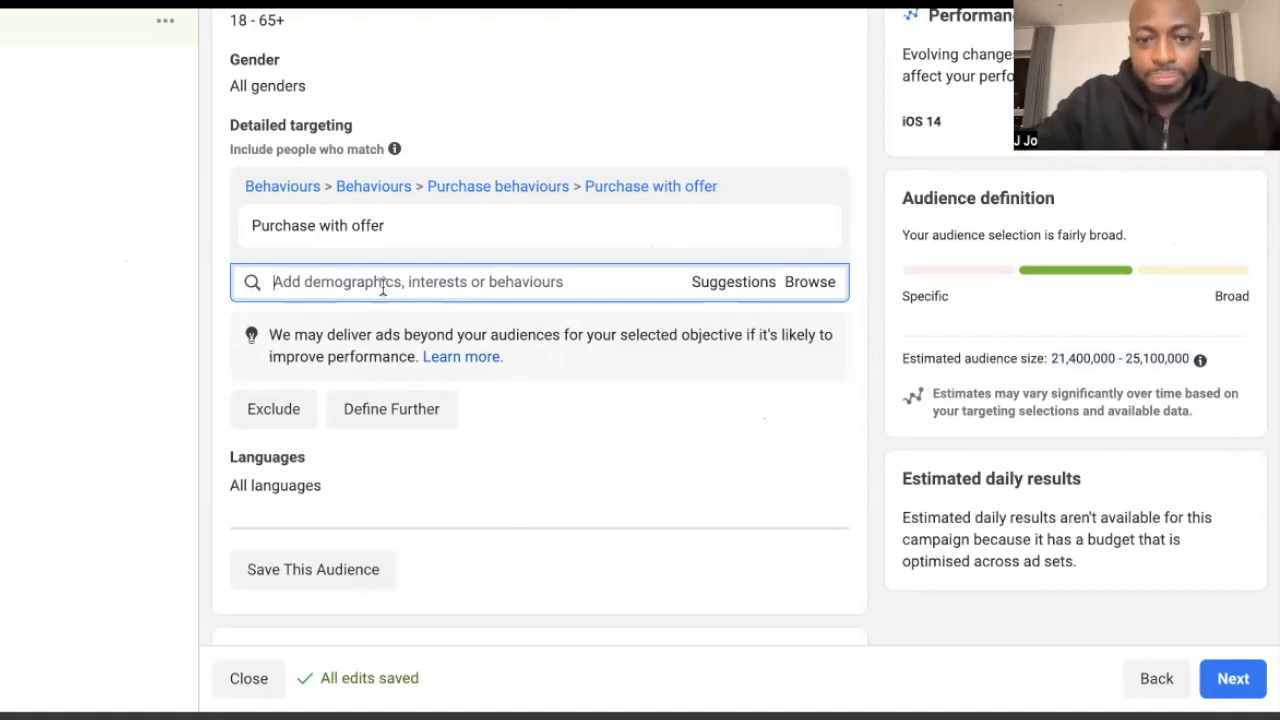
type("bla")
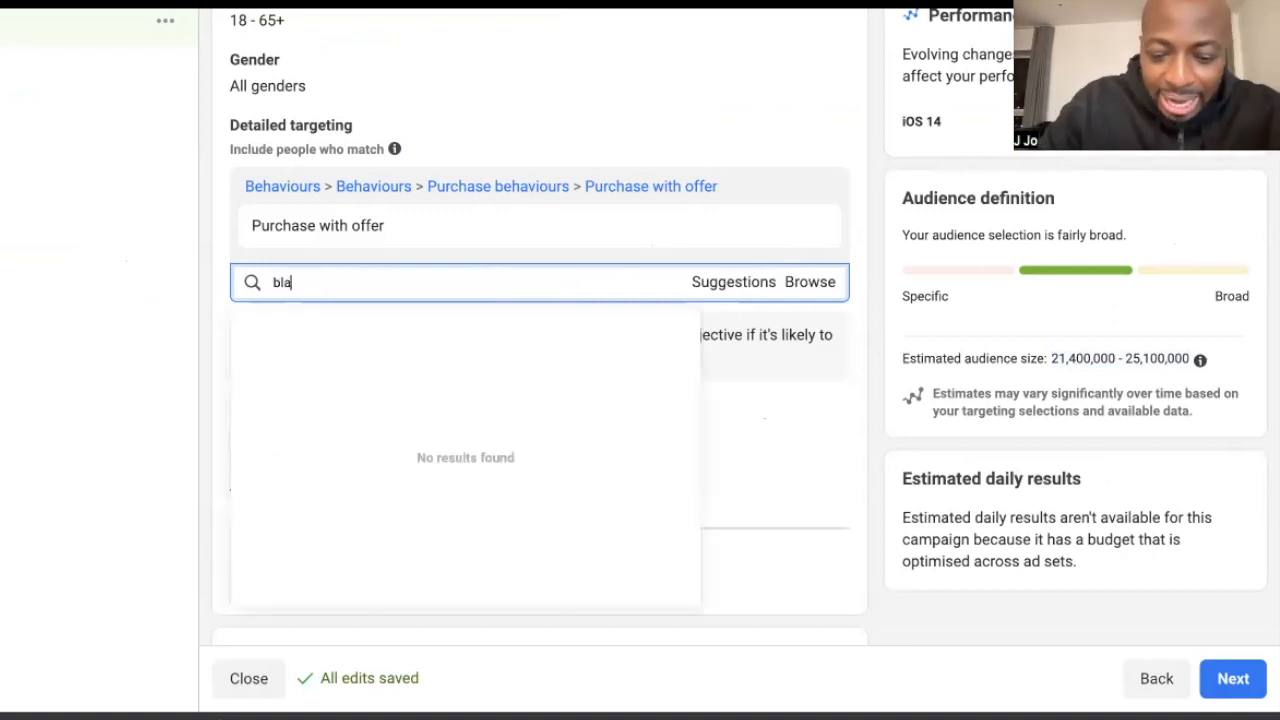
type("ck friday")
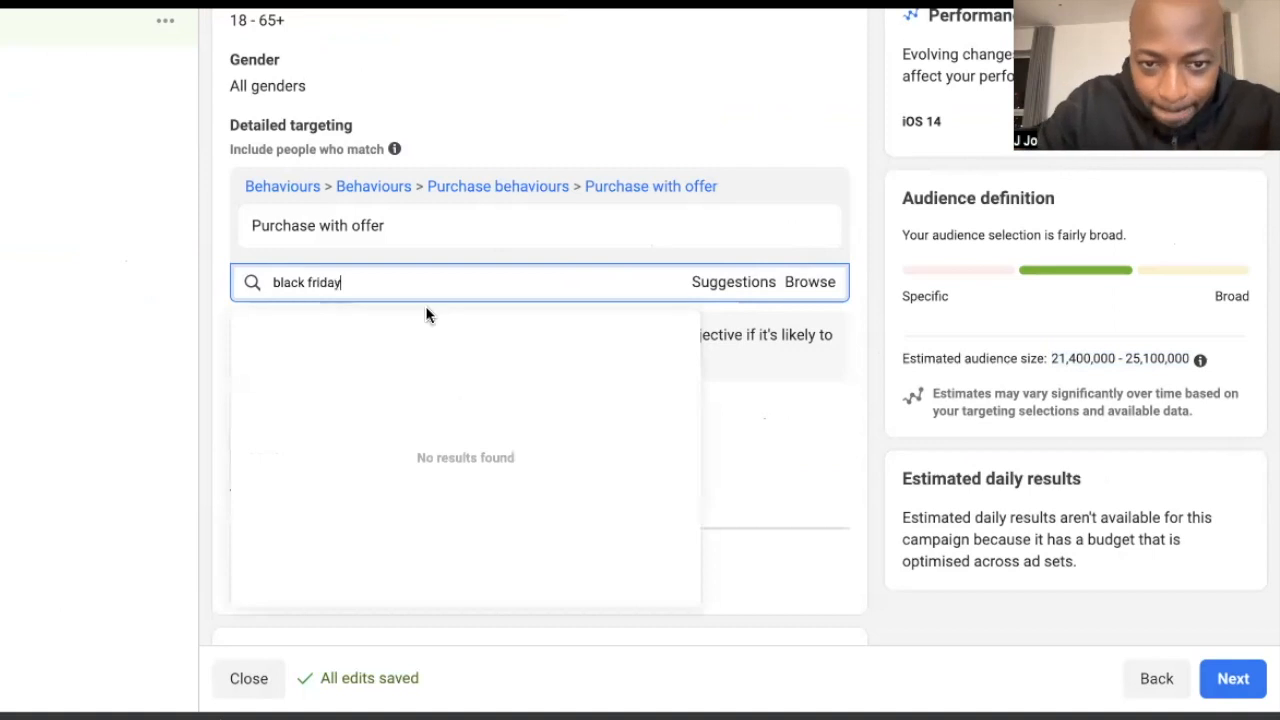
key("BackSpace")
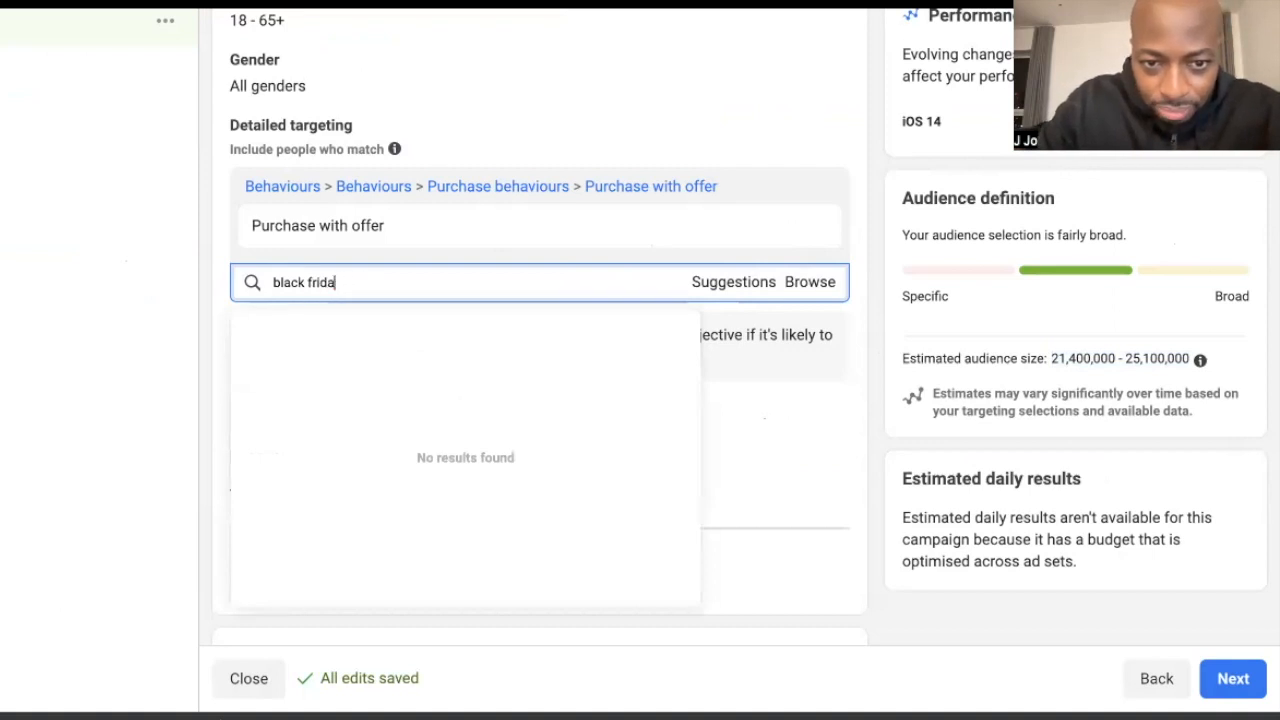
key("BackSpace")
key("BackSpace")
key("BackSpace")
key("BackSpace")
key("BackSpace")
key("BackSpace")
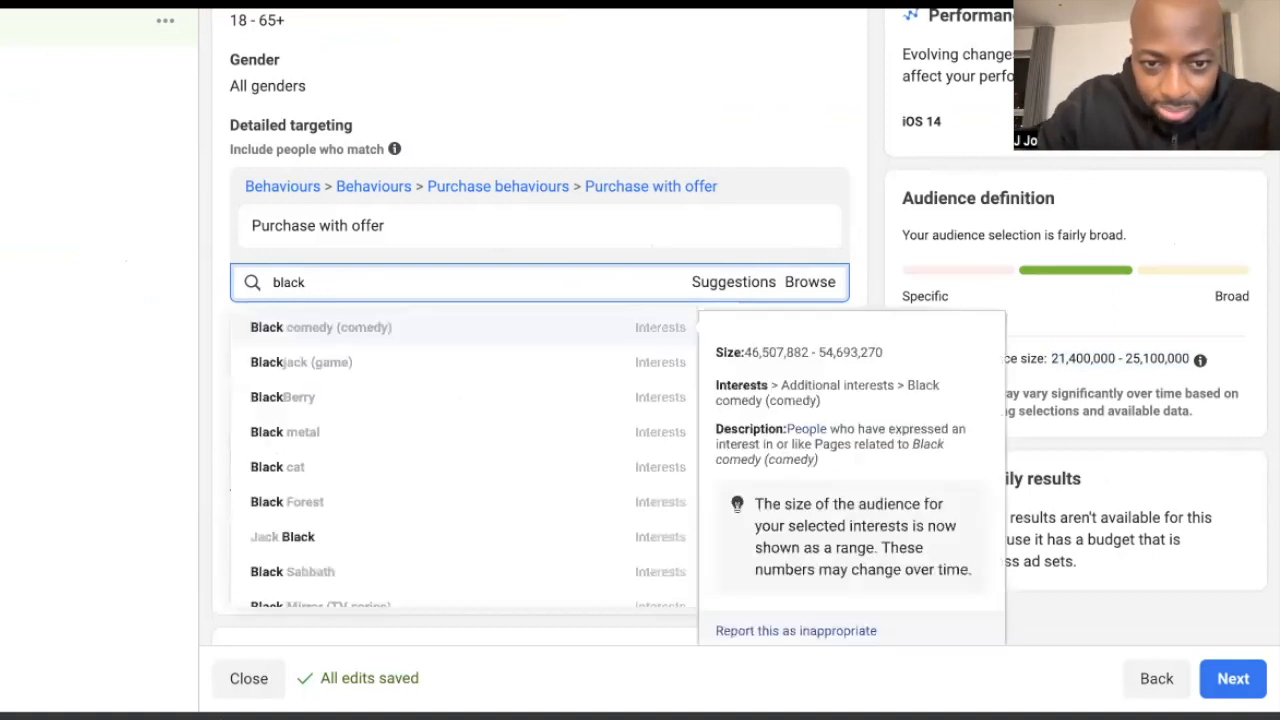
type("friday")
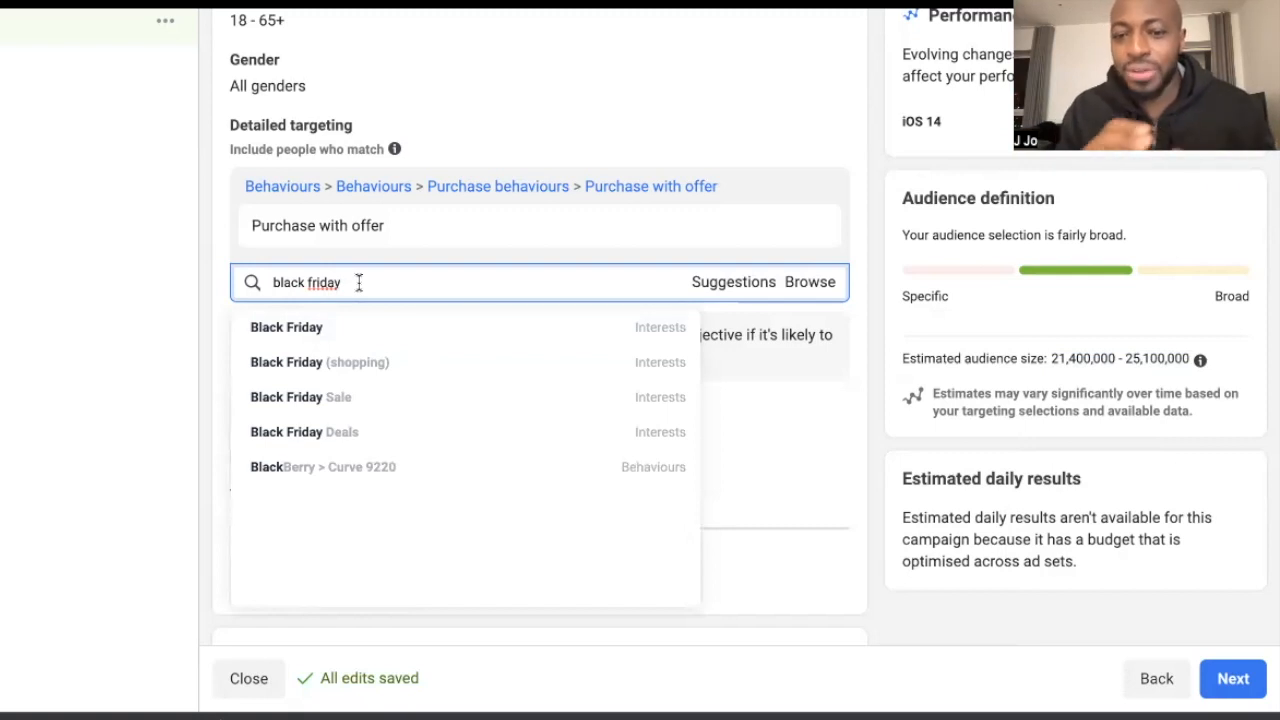
mouse_move(384, 343)
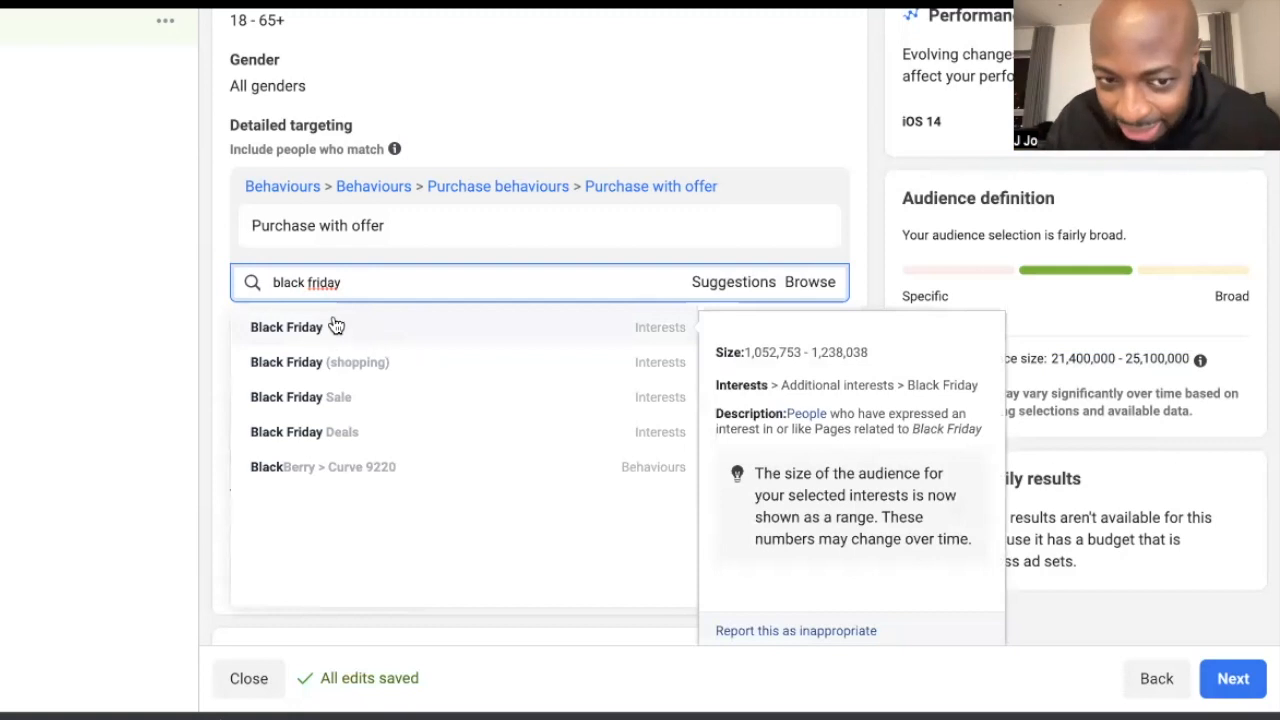
mouse_move(366, 371)
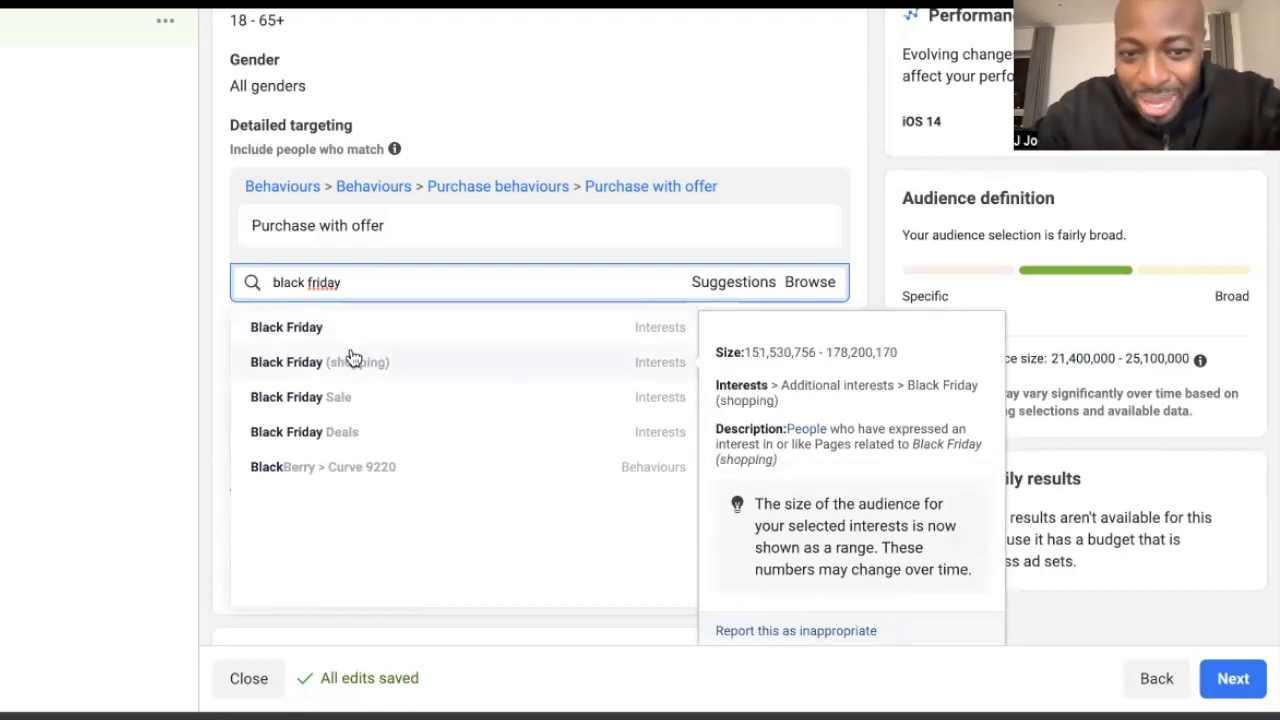
mouse_move(410, 370)
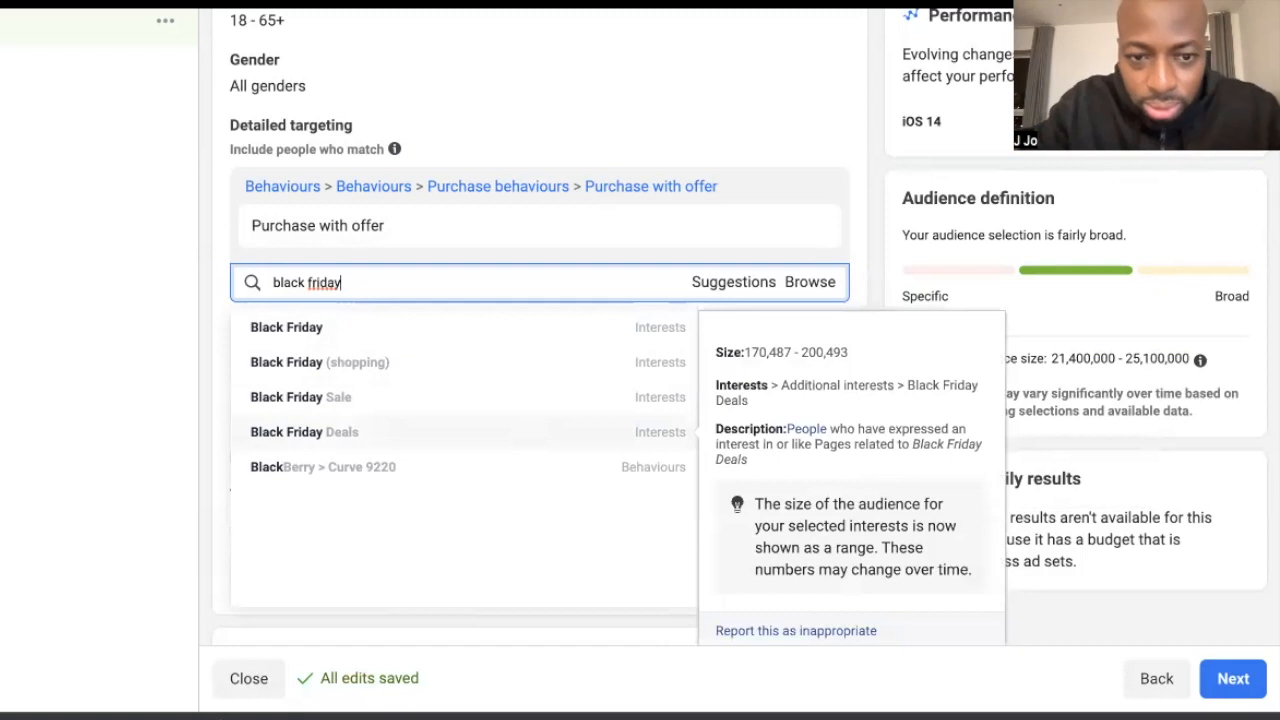
- Replace the detailed targeting search with "discou" and add the Discount stores (retail) interest to the ad set's audience
key("BackSpace")
key("BackSpace")
key("BackSpace")
key("BackSpace")
key("BackSpace")
key("BackSpace")
key("BackSpace")
key("BackSpace")
key("BackSpace")
key("BackSpace")
key("BackSpace")
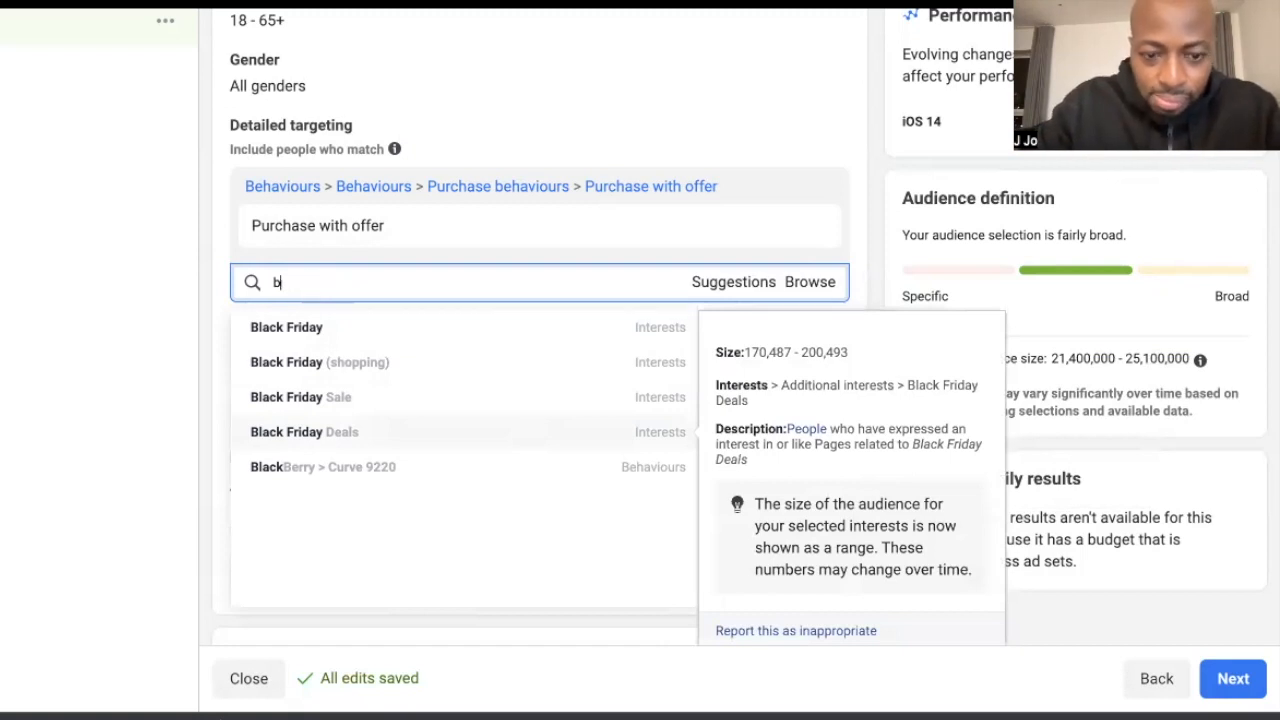
key("BackSpace")
type("discou")
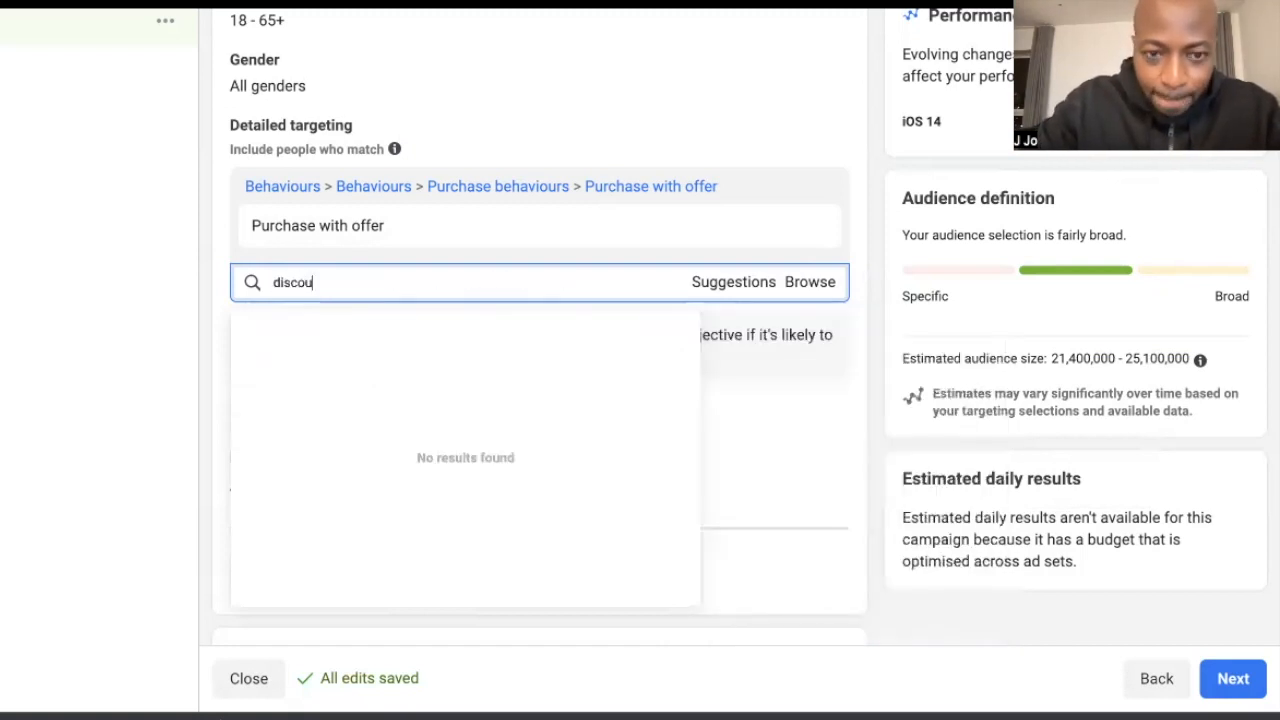
left_click(409, 331)
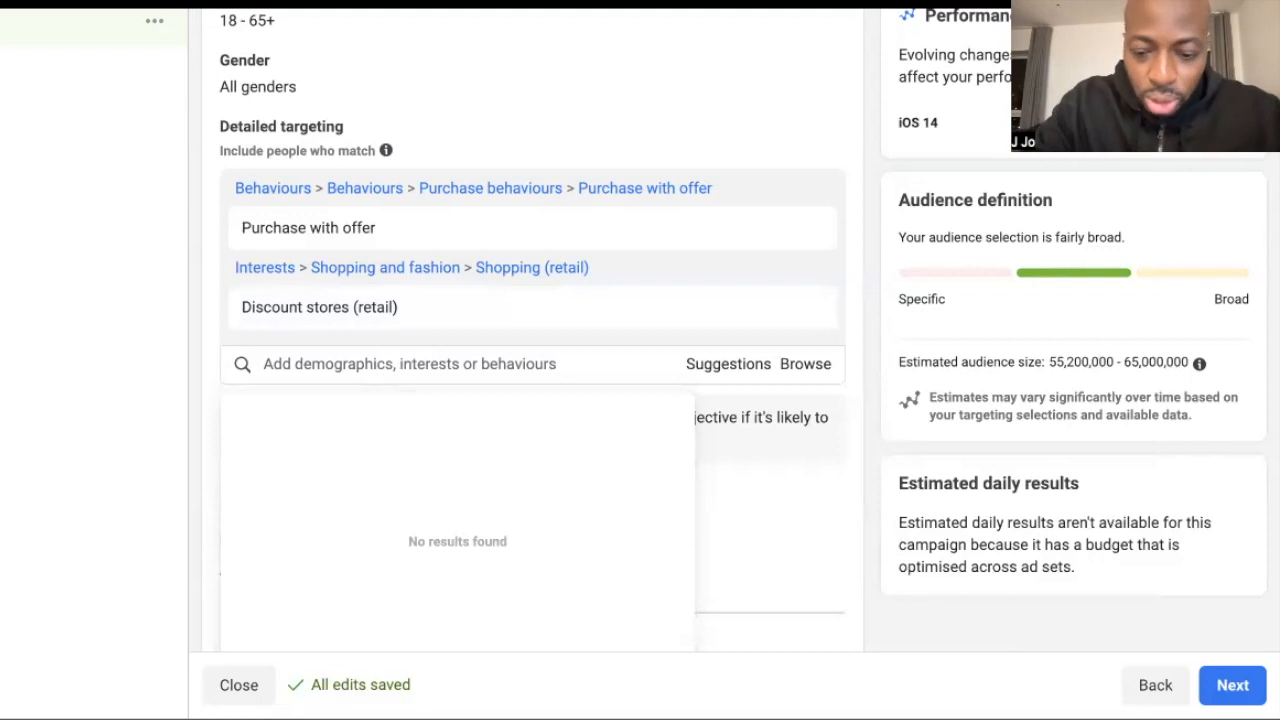
- Search the detailed targeting for "coupons" and examine the sizes and descriptions of the suggested interests, plus those of Purchase with offer
type("coupon")
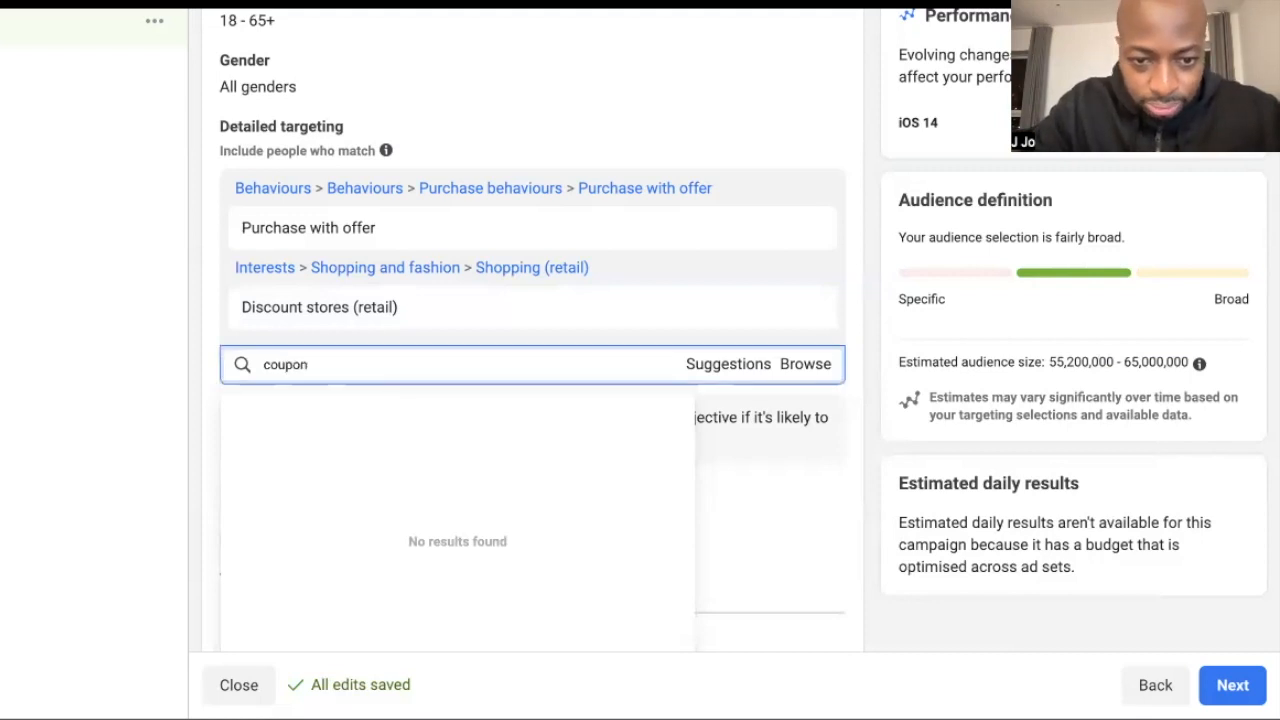
type("s")
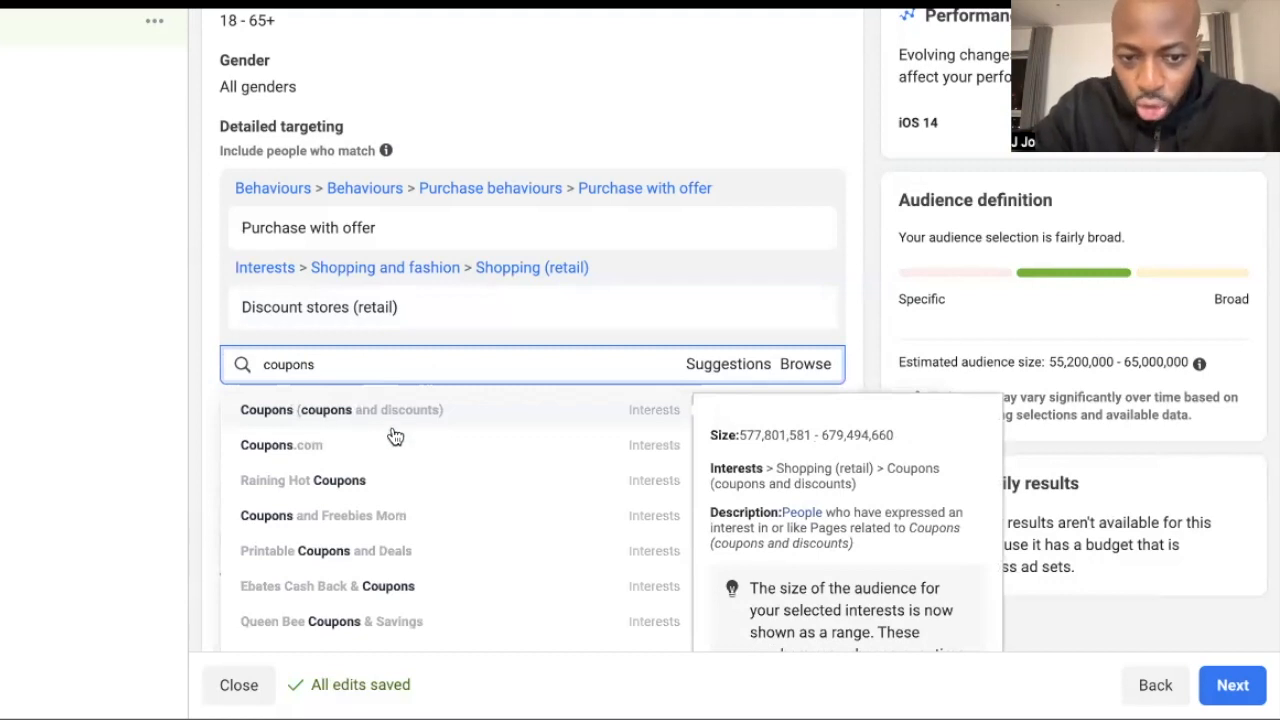
scroll(415, 530, "down", 1)
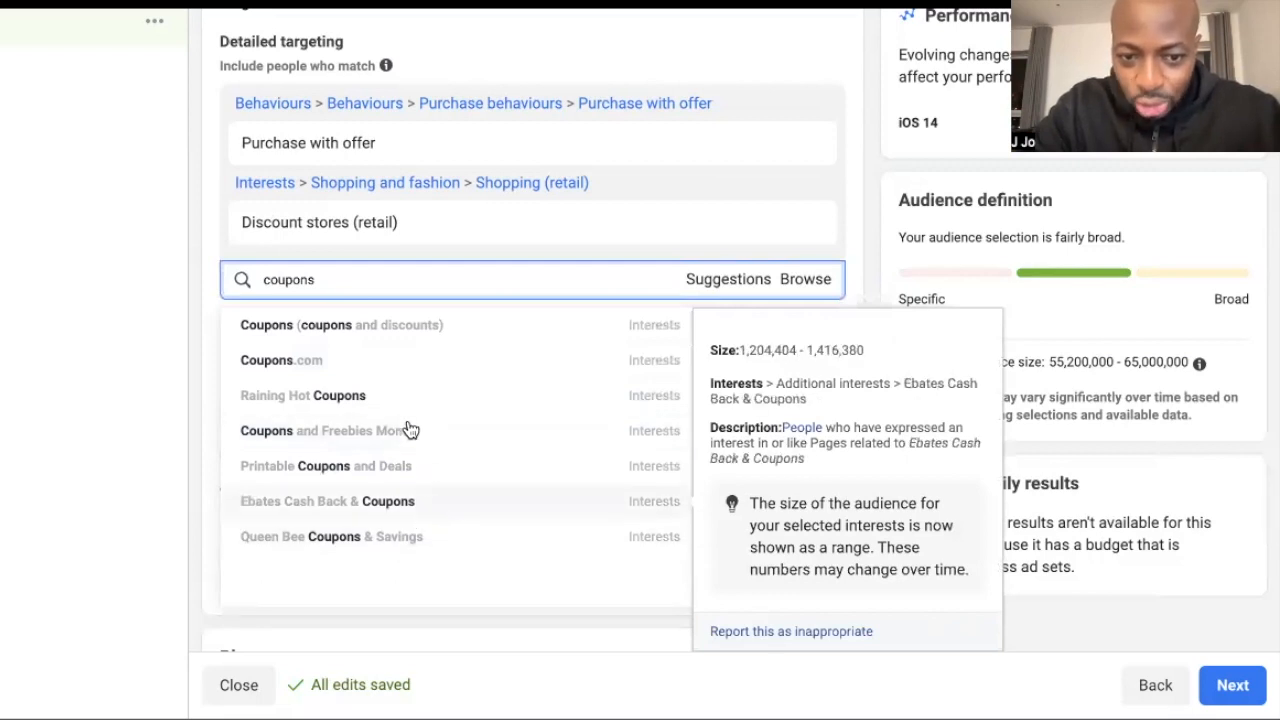
scroll(463, 457, "up", 1)
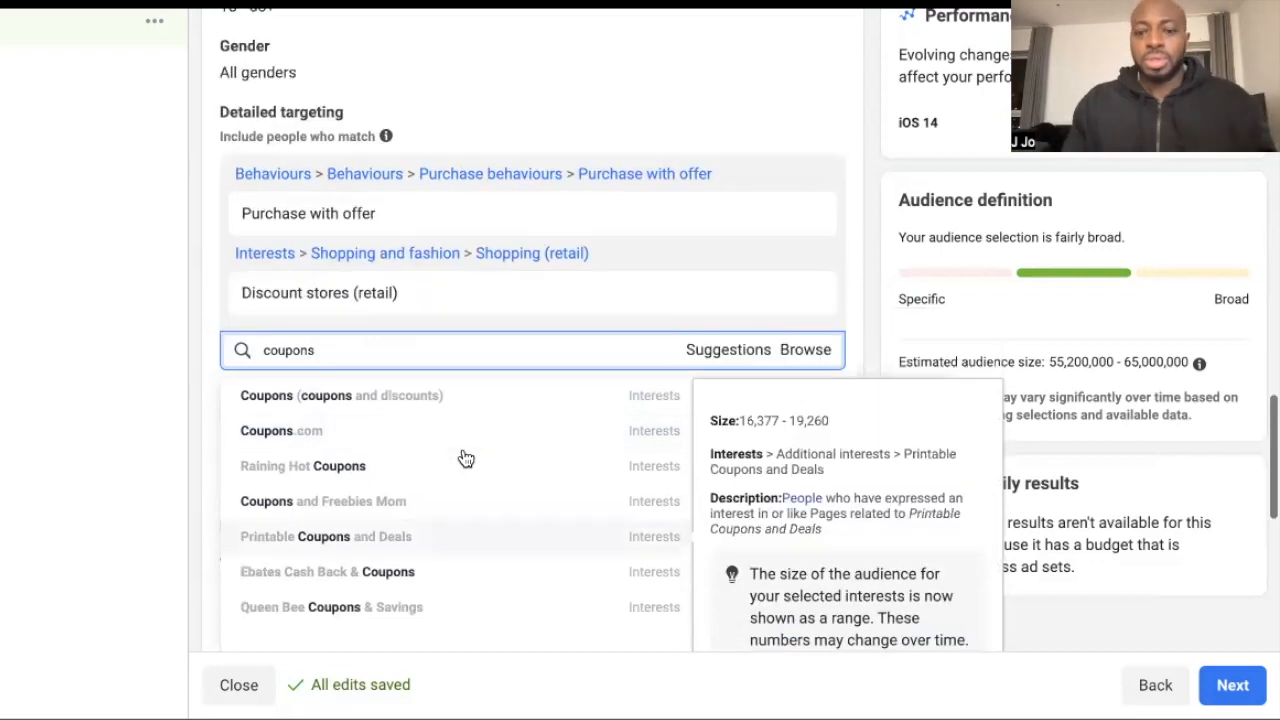
scroll(614, 529, "up", 2)
scroll(617, 465, "down", 3)
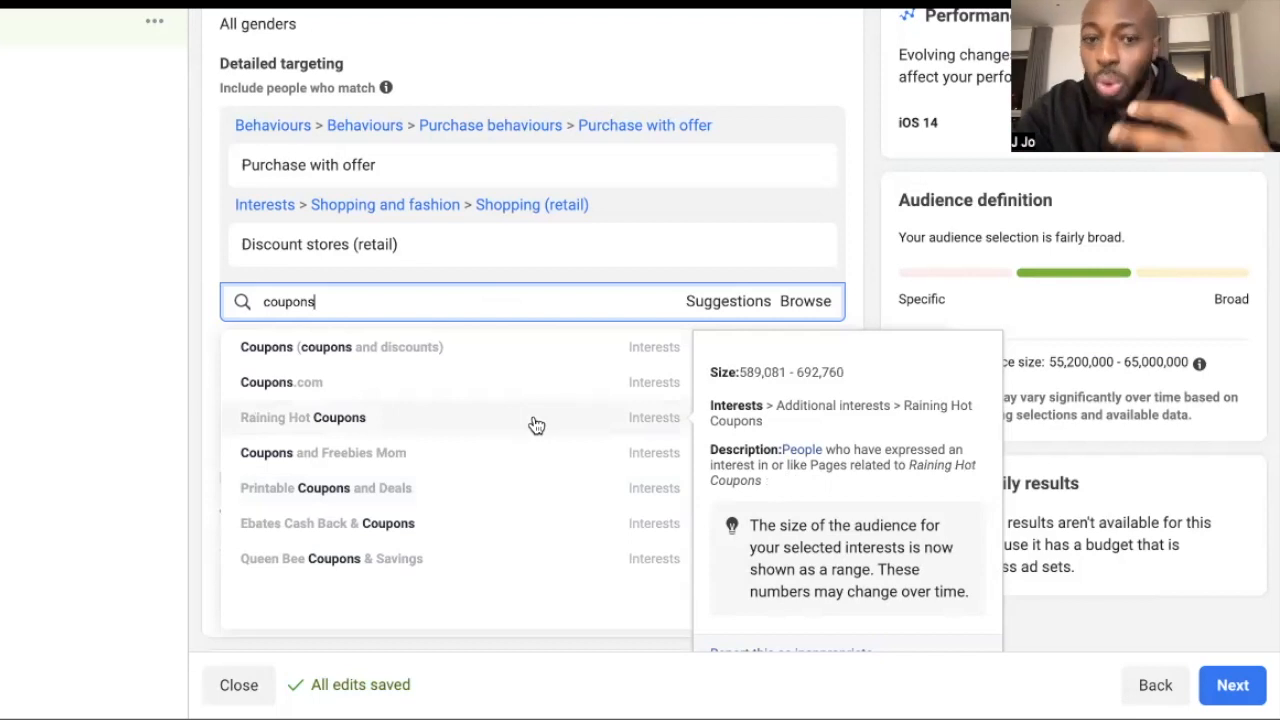
mouse_move(460, 168)
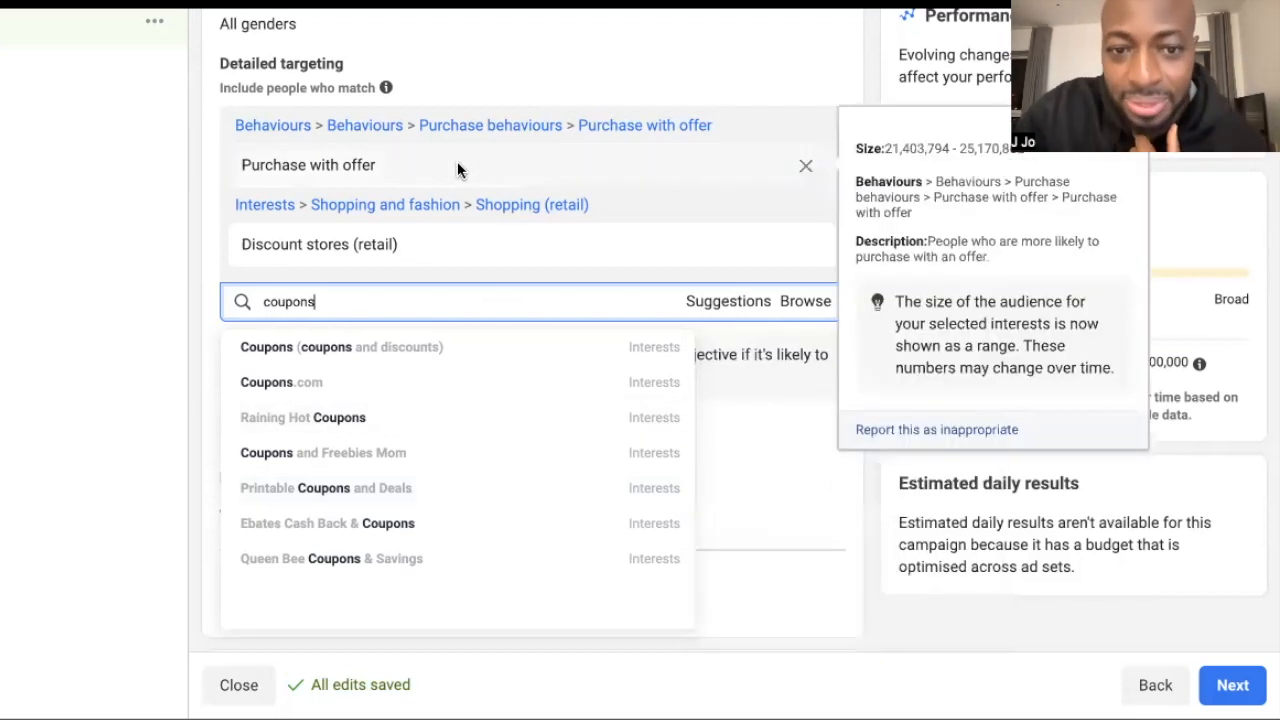